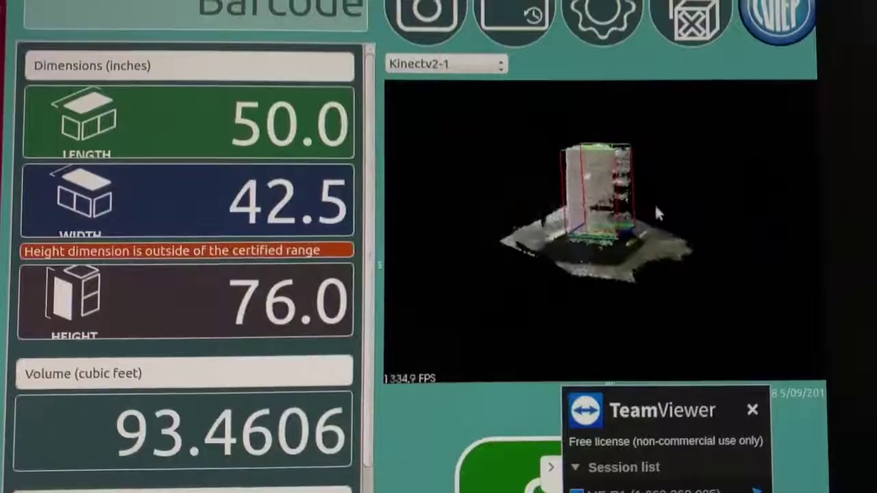
Tilt the dimensioner's 3-D cargo view toward top-down for the Demo LLC quotation
{"action": "left_click_drag", "start_coordinate": [654, 204], "coordinate": [669, 267]}
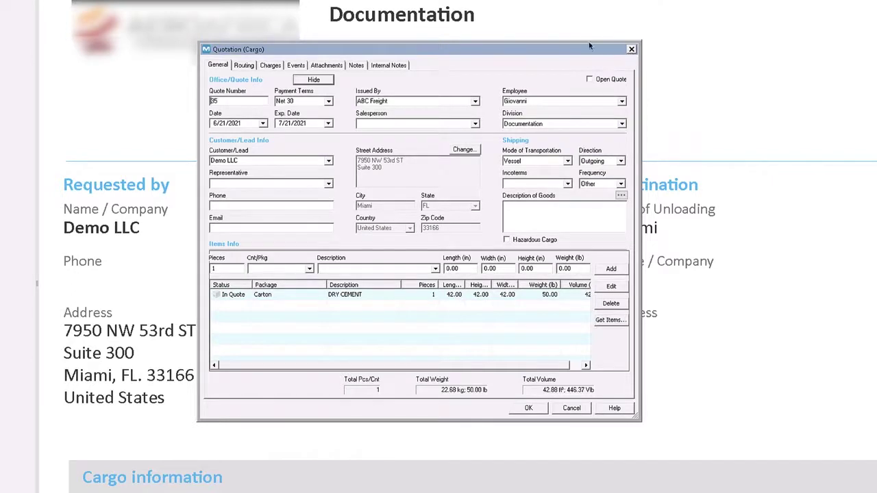
Reopen quotation 36 for Demo LLC and confirm its 7/21/2021 expiry date
{"action": "left_click", "coordinate": [631, 50]}
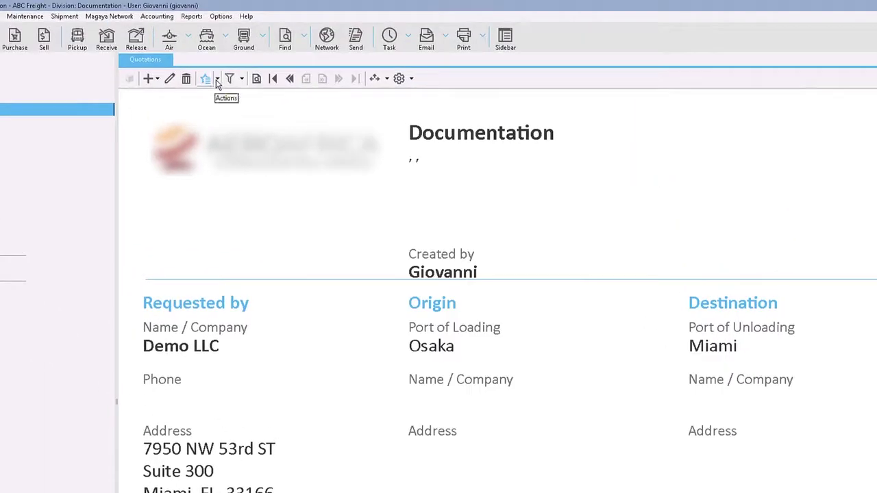
{"action": "left_click", "coordinate": [216, 80]}
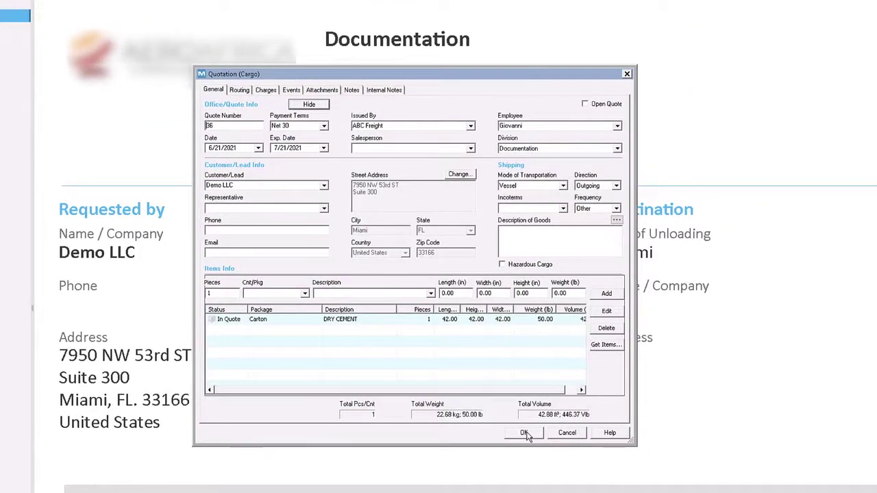
{"action": "left_click", "coordinate": [524, 433]}
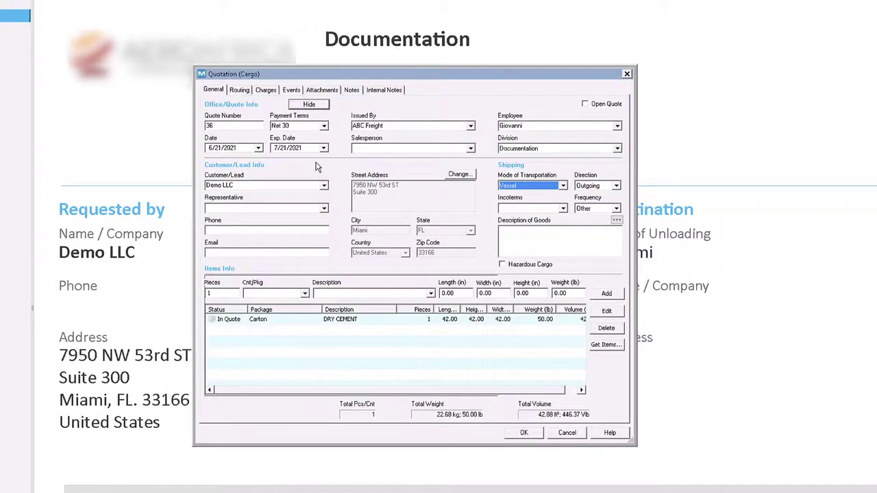
{"action": "left_click", "coordinate": [324, 148]}
{"action": "left_click", "coordinate": [323, 149]}
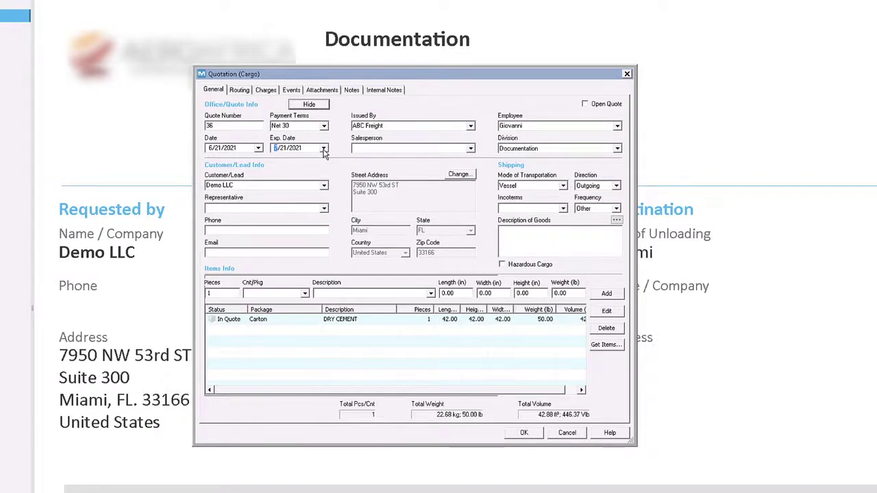
Check the Ocean Freight charge's 100.00 rate for USD 5000 and keep it unchanged
{"action": "left_click", "coordinate": [265, 90]}
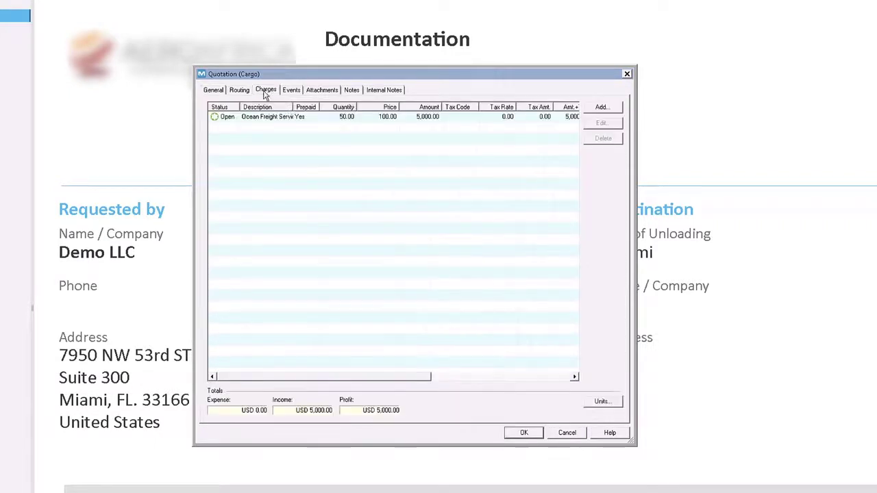
{"action": "double_click", "coordinate": [307, 118]}
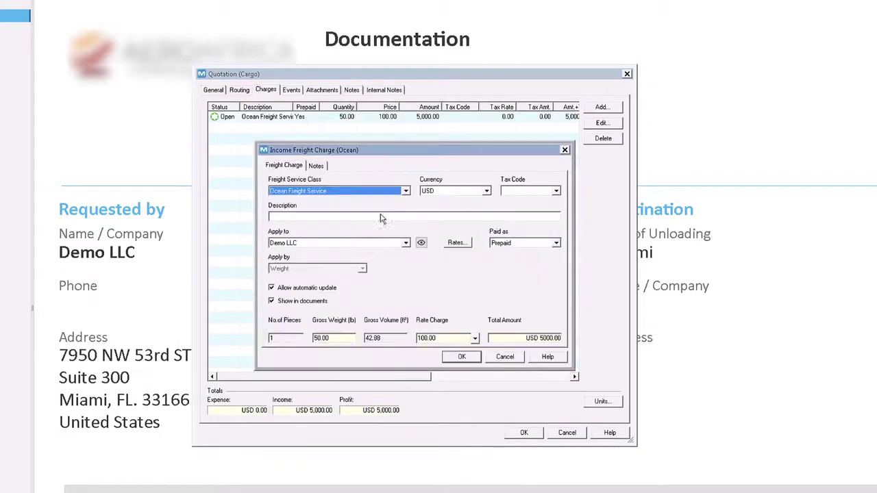
{"action": "left_click", "coordinate": [476, 339]}
{"action": "left_click", "coordinate": [475, 339]}
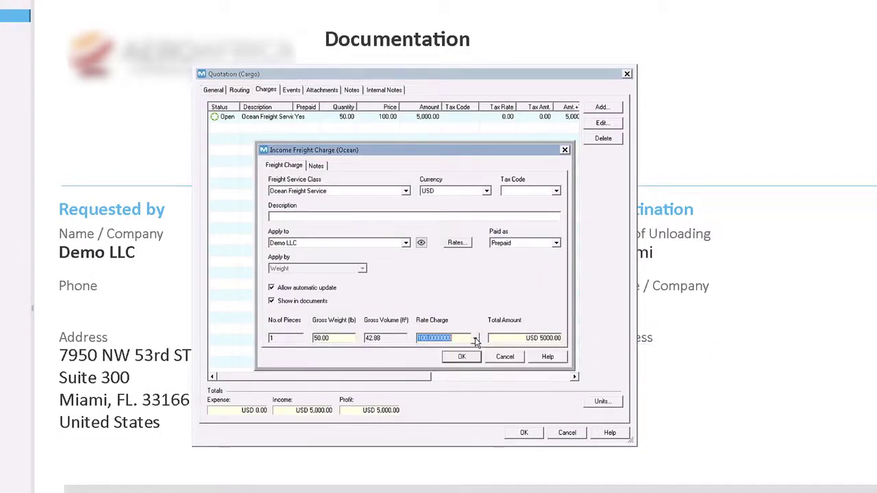
{"action": "left_click", "coordinate": [469, 357]}
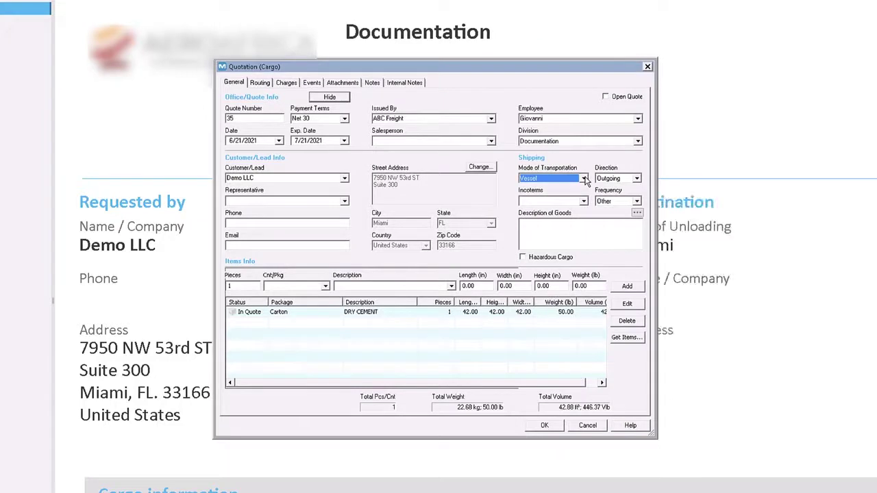
Recheck the quotation's expiry date and the Ocean Freight rate charge options
{"action": "left_click", "coordinate": [345, 143]}
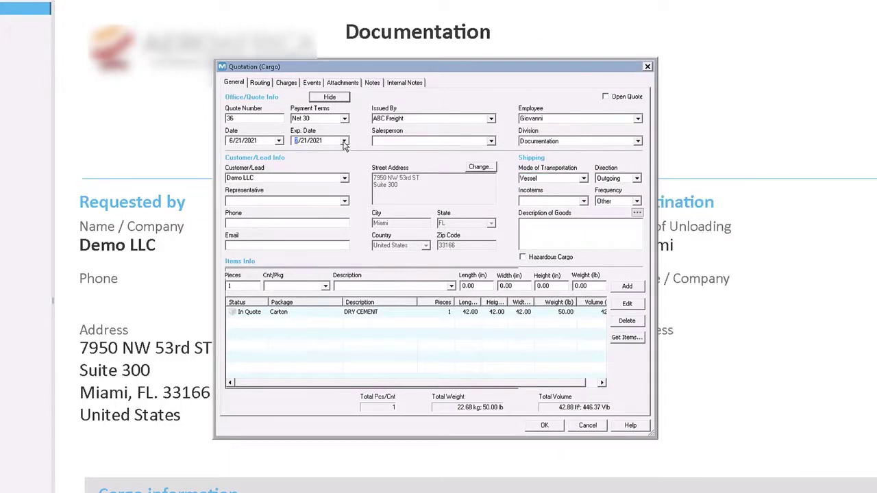
{"action": "left_click", "coordinate": [284, 82]}
{"action": "double_click", "coordinate": [327, 111]}
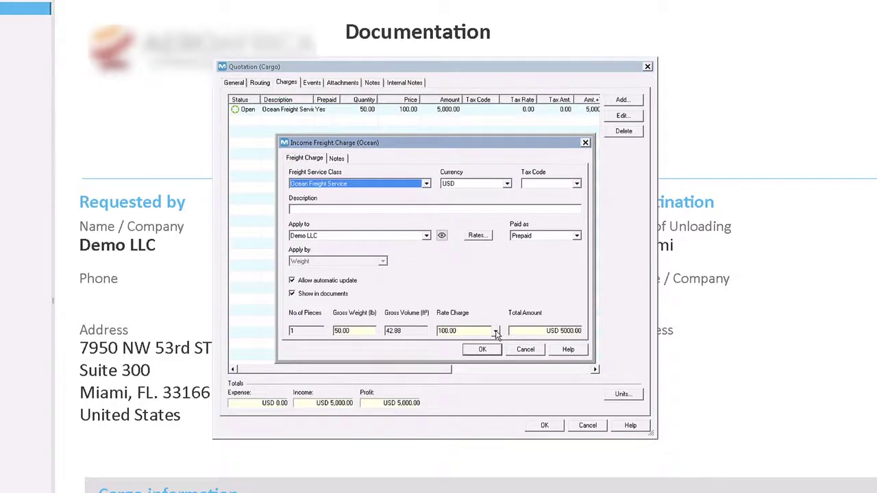
{"action": "left_click", "coordinate": [497, 334]}
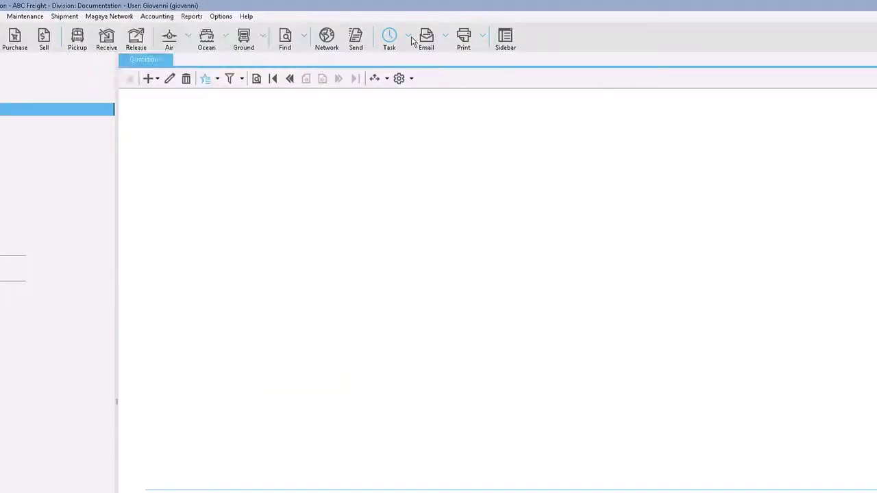
{"action": "left_click", "coordinate": [409, 38]}
Create a Generic Task with subject 'Send quote to customer' on the quotation
{"action": "left_click", "coordinate": [414, 66]}
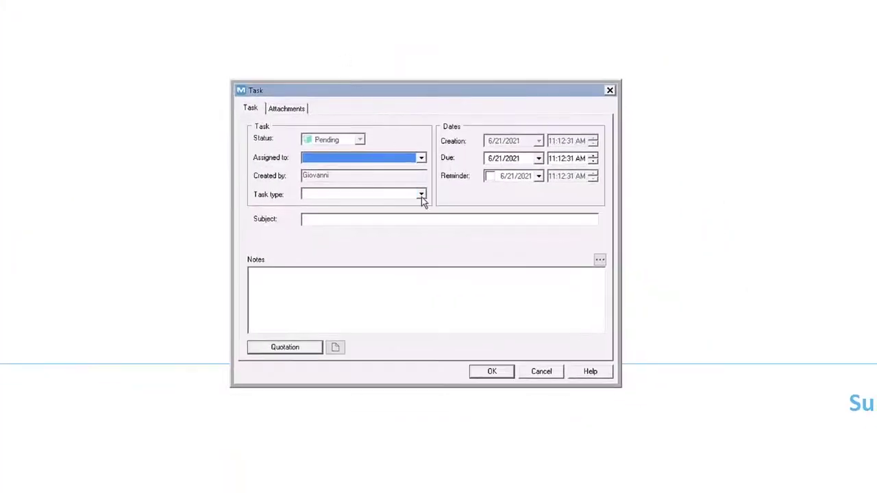
{"action": "left_click", "coordinate": [421, 194]}
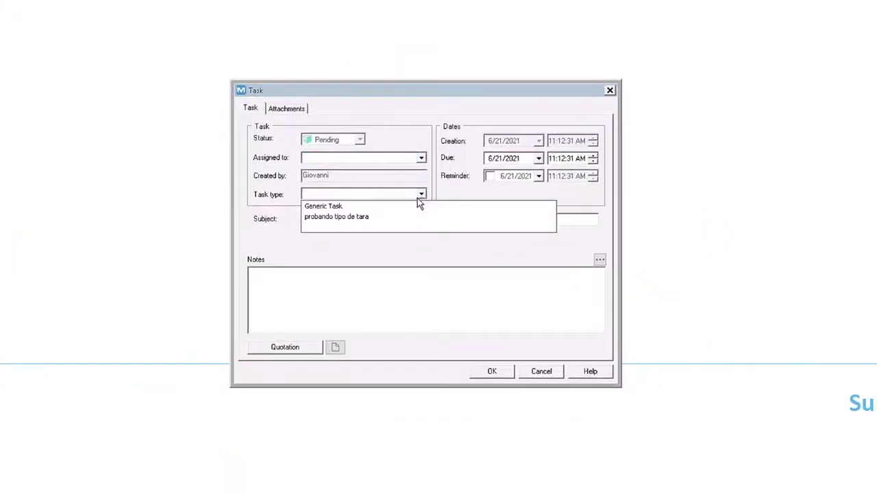
{"action": "left_click", "coordinate": [383, 207]}
{"action": "left_click", "coordinate": [374, 218]}
{"action": "type", "text": "Send quote to customer"}
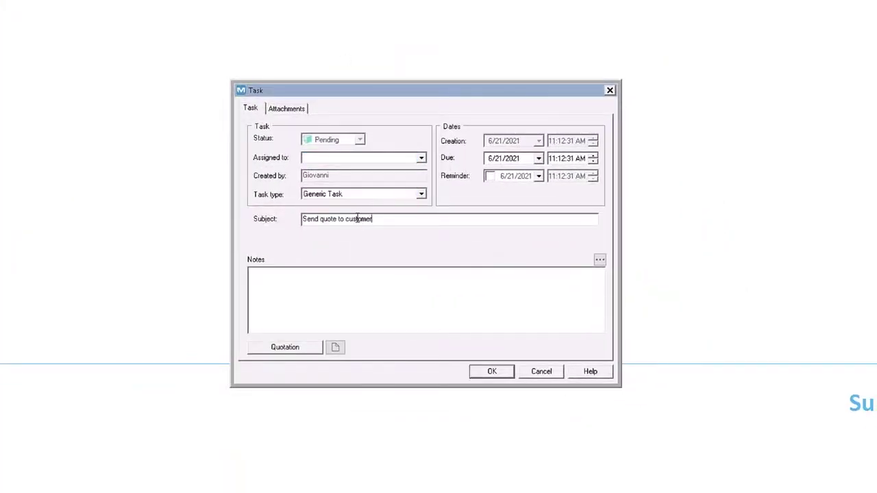
{"action": "left_click", "coordinate": [492, 371]}
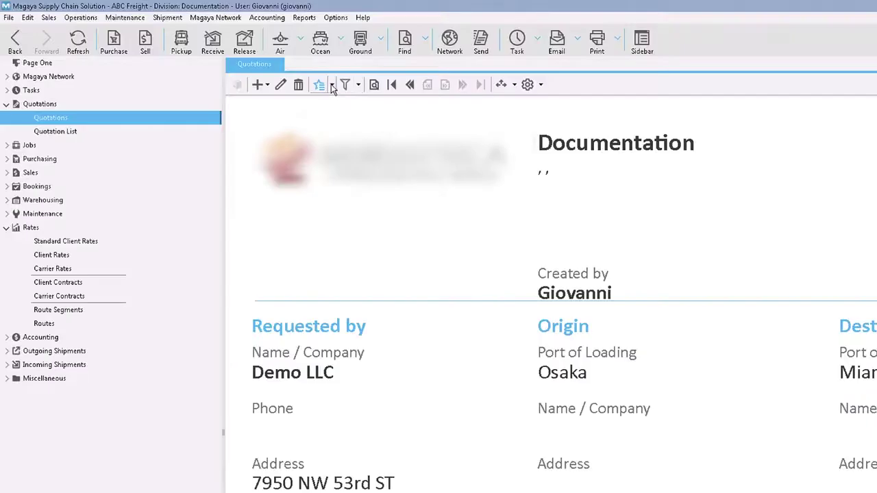
Create warehouse receipt 88 from the quotation and review its shipper/consignee and DRY CEMENT commodity
{"action": "left_click", "coordinate": [332, 85]}
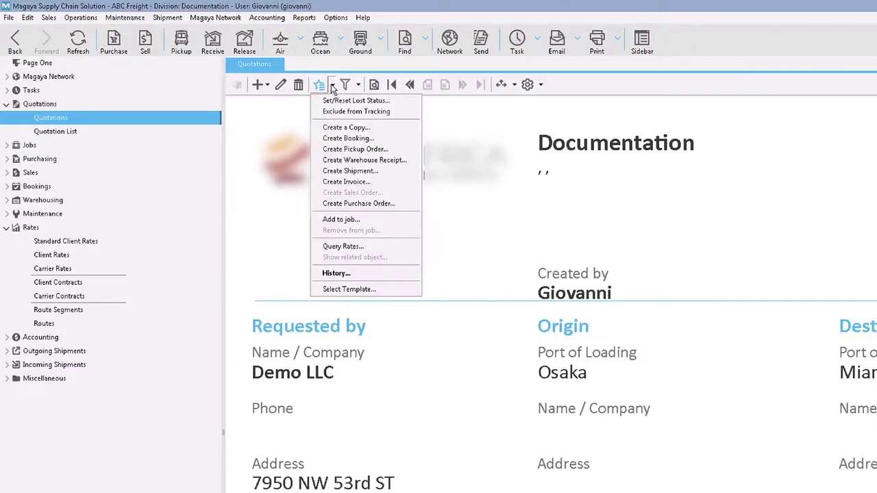
{"action": "left_click", "coordinate": [368, 162]}
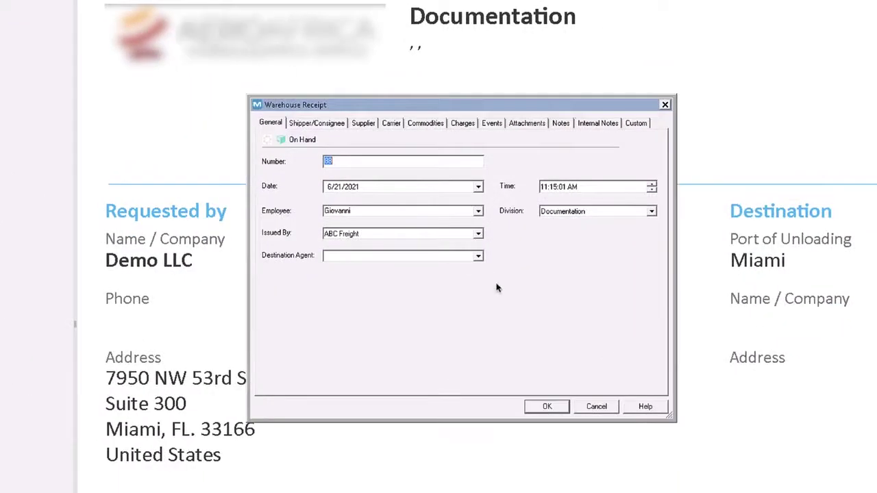
{"action": "left_click", "coordinate": [340, 128]}
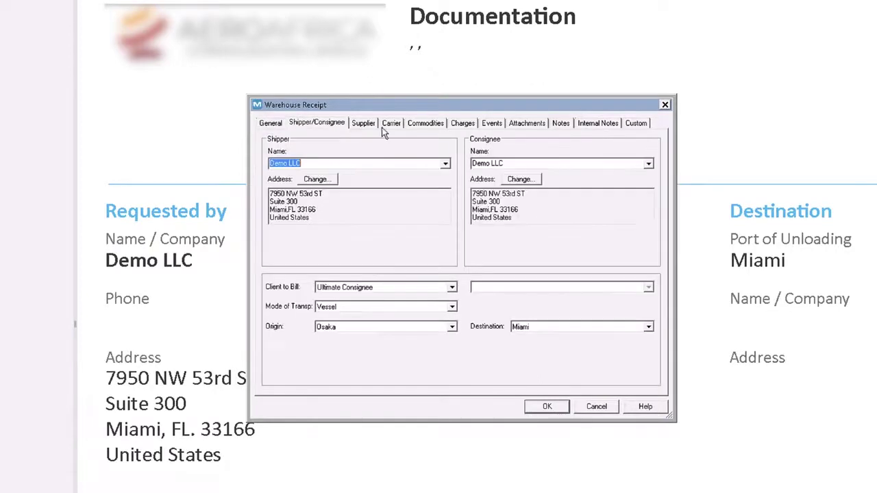
{"action": "left_click", "coordinate": [424, 126]}
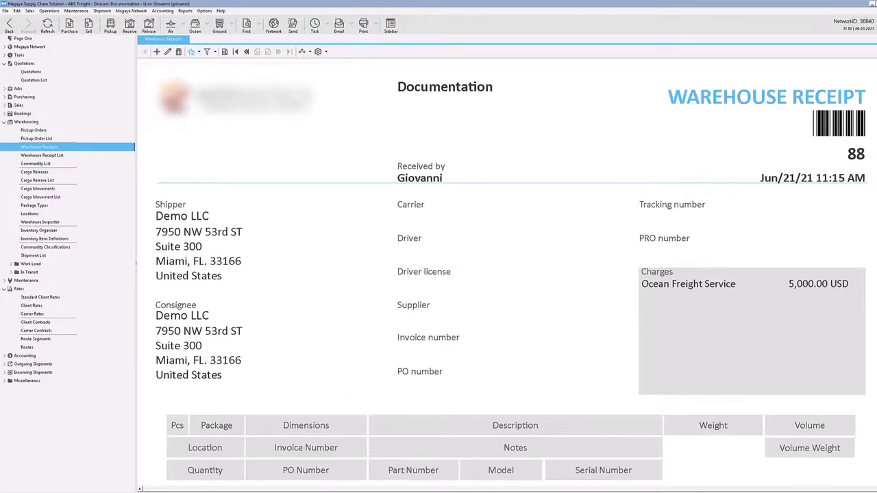
{"action": "scroll", "coordinate": [607, 200], "scroll_direction": "down", "scroll_amount": 5}
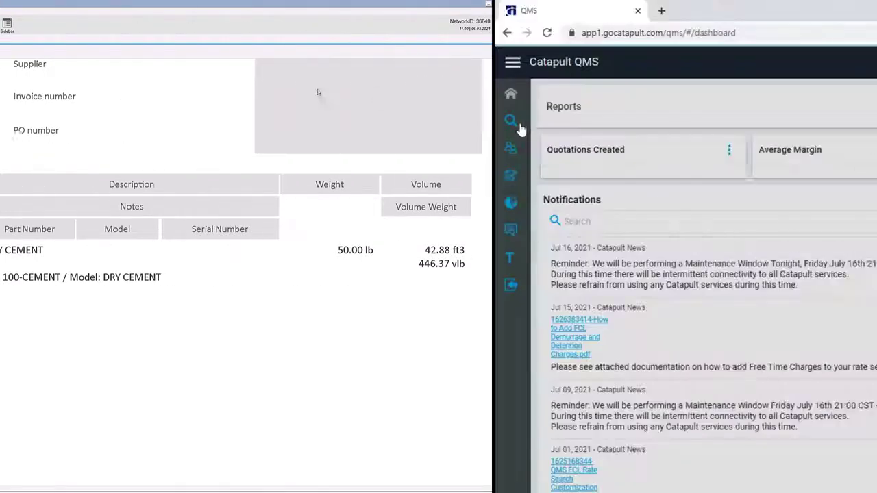
{"action": "left_click", "coordinate": [17, 121]}
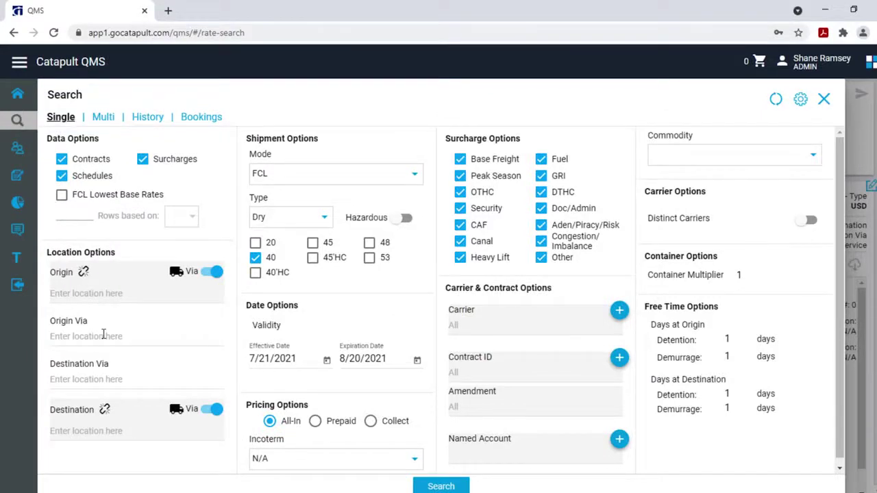
Search FCL Dry 40 container rates from Rotterdam to Buenos Aires in Catapult QMS
{"action": "left_click", "coordinate": [426, 487]}
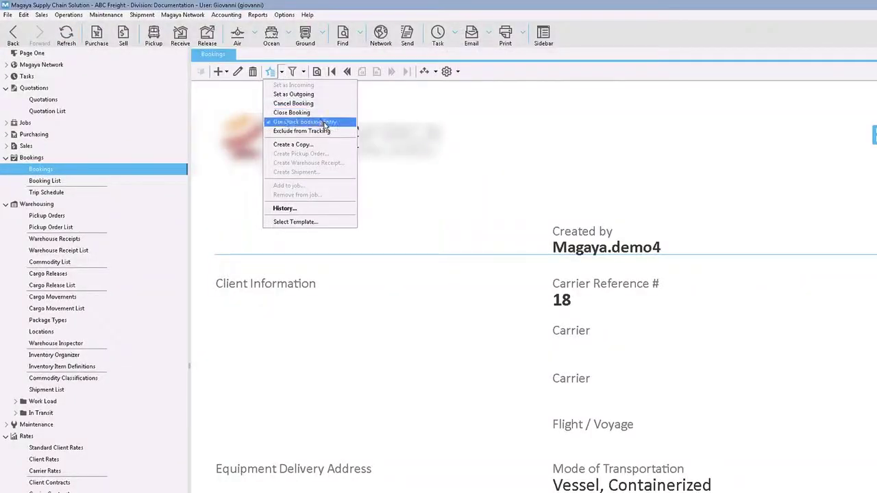
Start ocean export booking 19 with HAMBURG SUD as the carrier
{"action": "left_click", "coordinate": [226, 72]}
{"action": "left_click", "coordinate": [227, 71]}
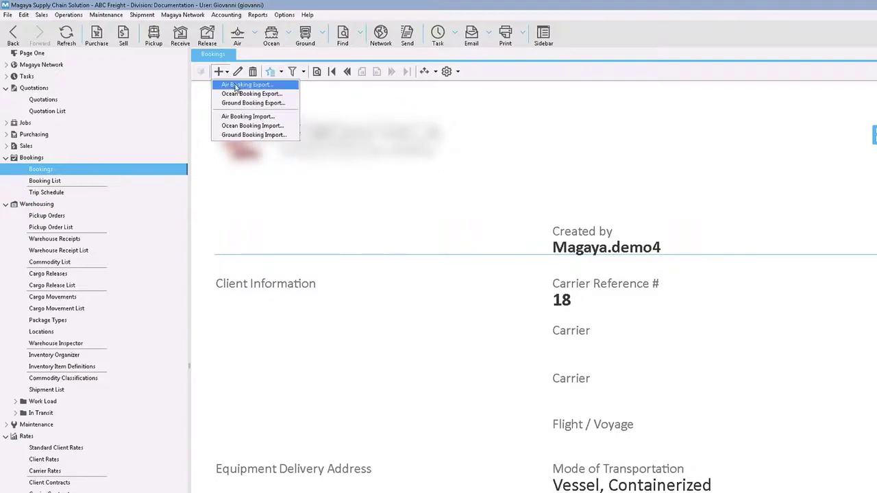
{"action": "left_click", "coordinate": [240, 94]}
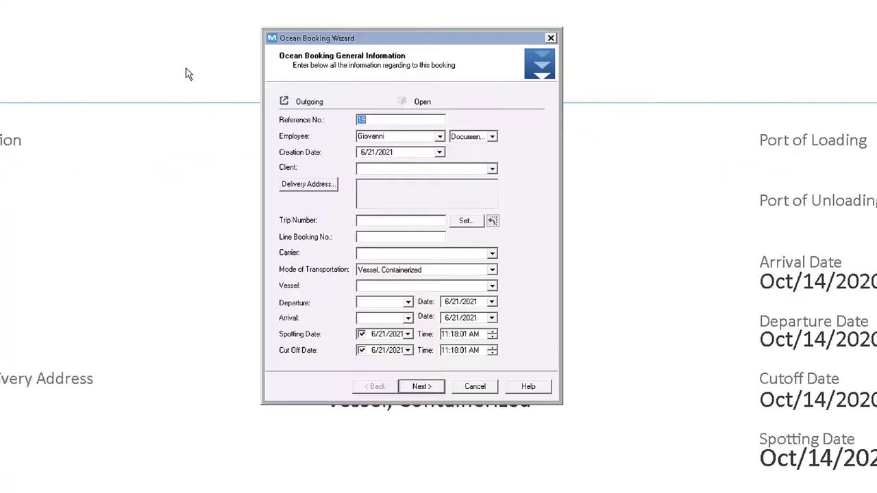
{"action": "left_click", "coordinate": [491, 256]}
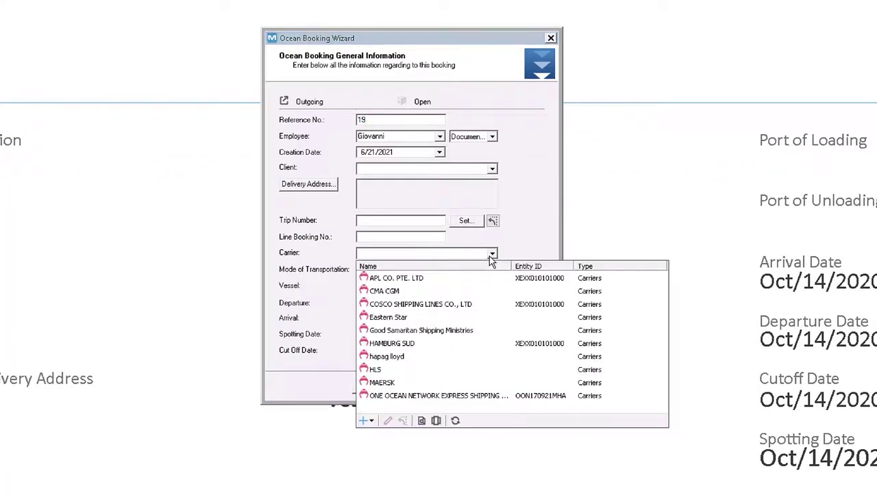
{"action": "left_click", "coordinate": [411, 348]}
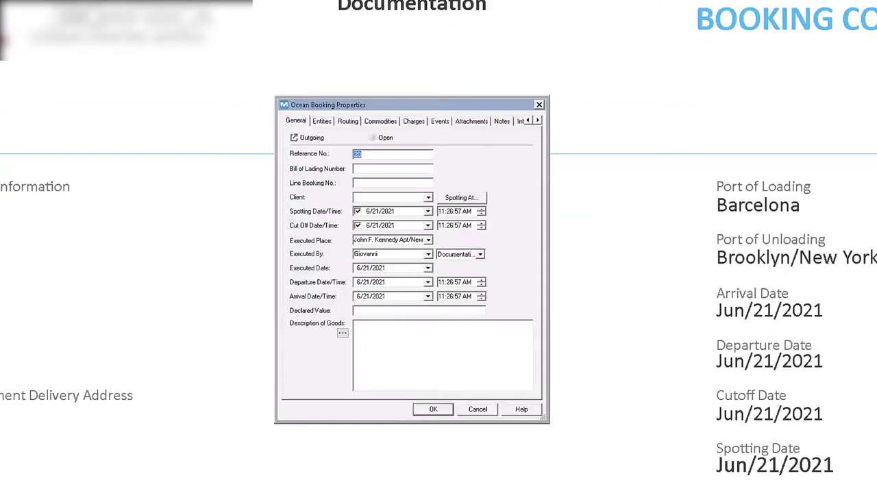
Browse the booking's entities, routing and charges, ending on the Commodities tab
{"action": "left_click", "coordinate": [325, 122]}
{"action": "left_click", "coordinate": [347, 121]}
{"action": "left_click", "coordinate": [415, 123]}
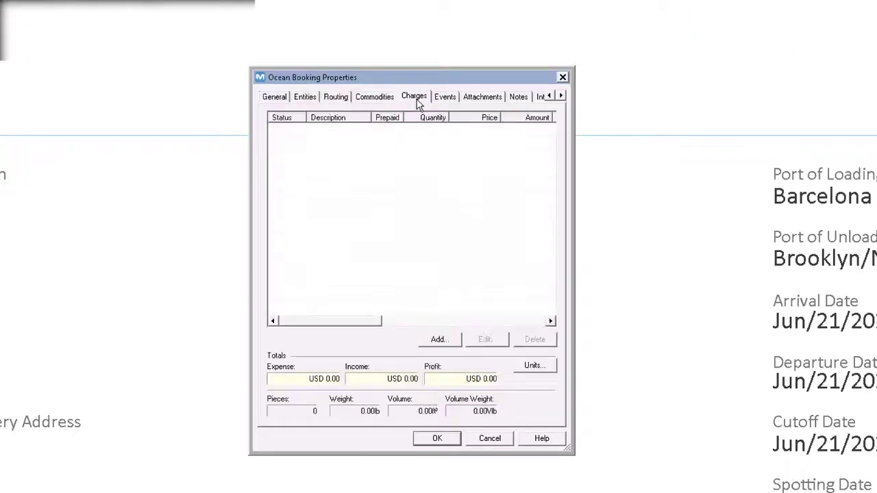
{"action": "left_click", "coordinate": [335, 96]}
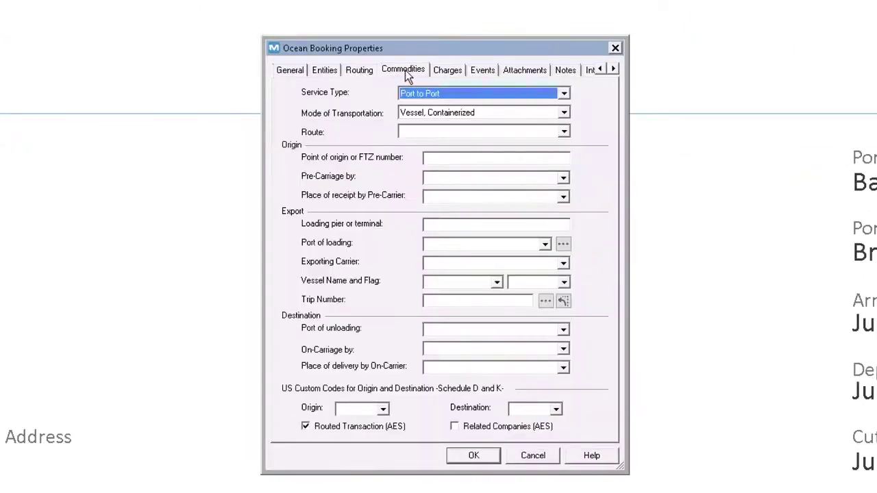
{"action": "left_click", "coordinate": [376, 96]}
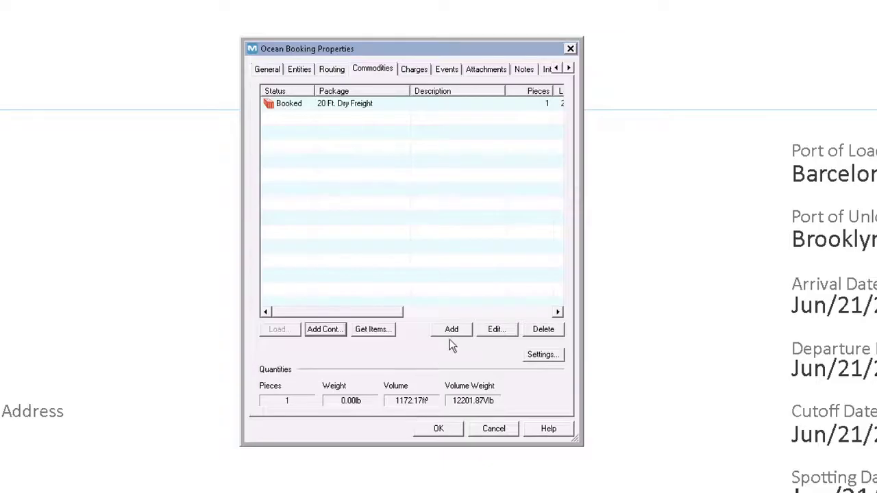
Add a DRY CEMENT commodity and a 20 Ft. Dry Freight container, then begin adding a vehicle by VIN
{"action": "left_click", "coordinate": [452, 330]}
{"action": "left_click", "coordinate": [474, 336]}
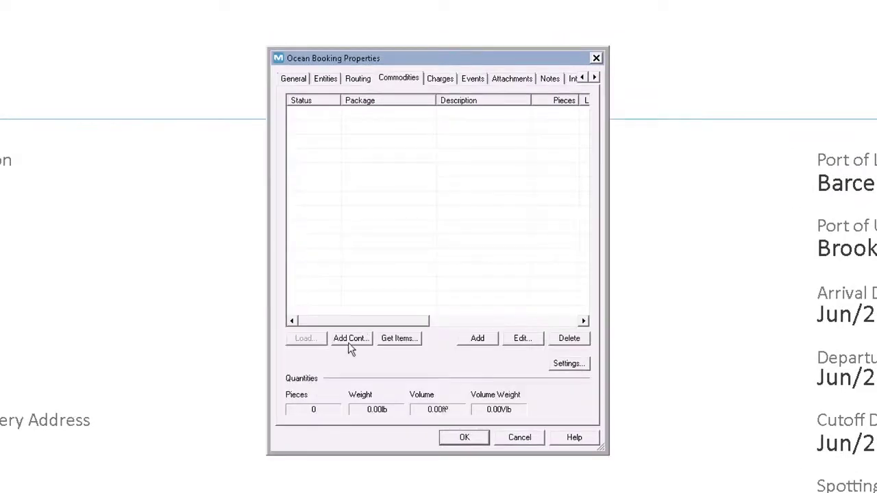
{"action": "left_click", "coordinate": [353, 339]}
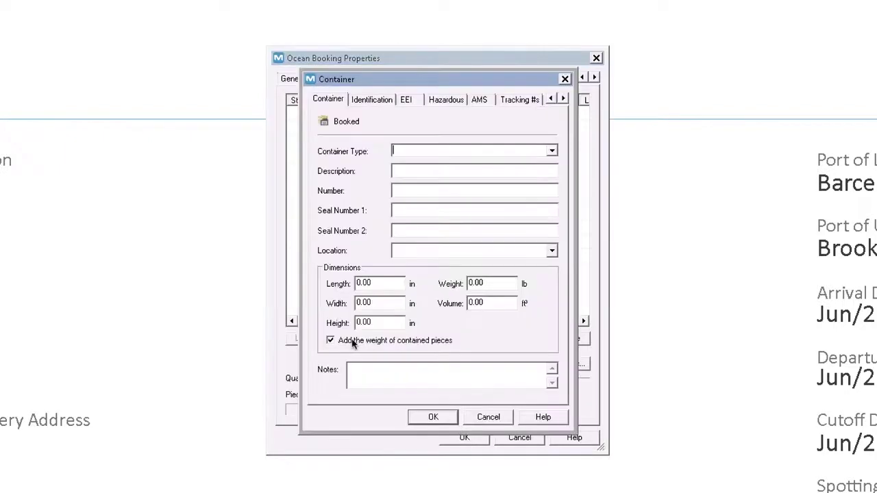
{"action": "left_click", "coordinate": [552, 152]}
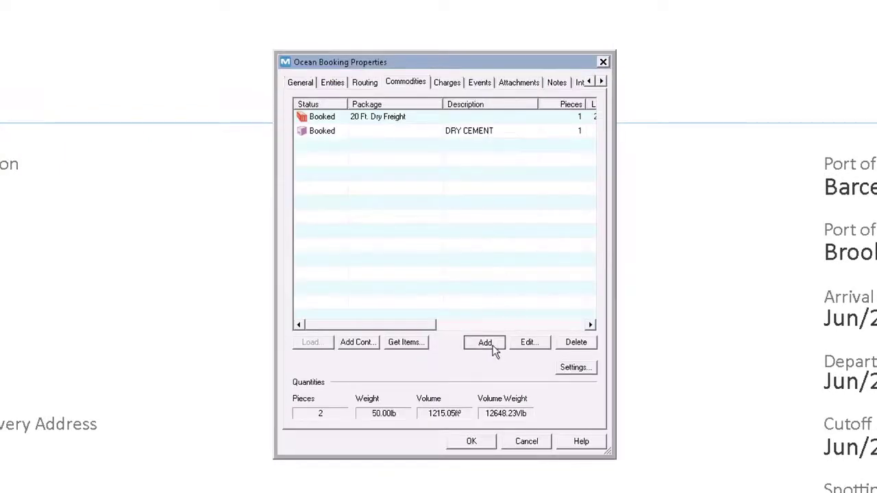
{"action": "left_click", "coordinate": [493, 346]}
{"action": "left_click", "coordinate": [527, 364]}
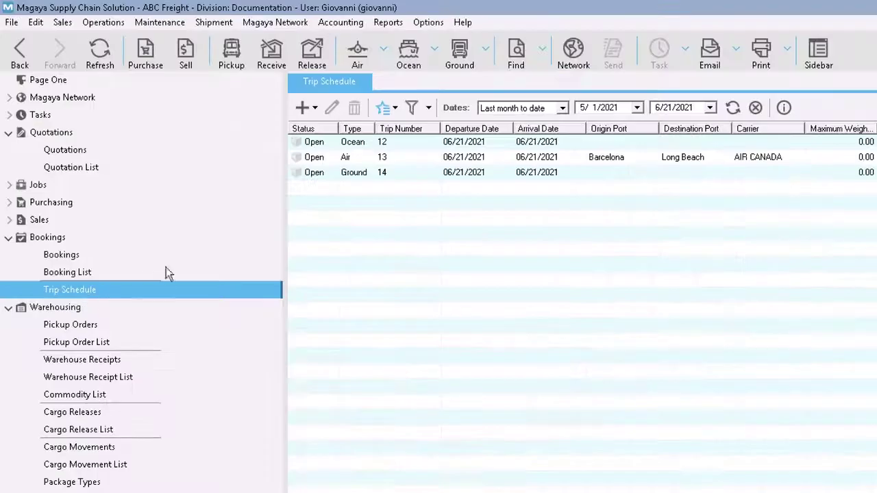
Review trips 12, 13 and 14, then create ocean export trip 15 and view its description clauses
{"action": "left_click", "coordinate": [420, 142]}
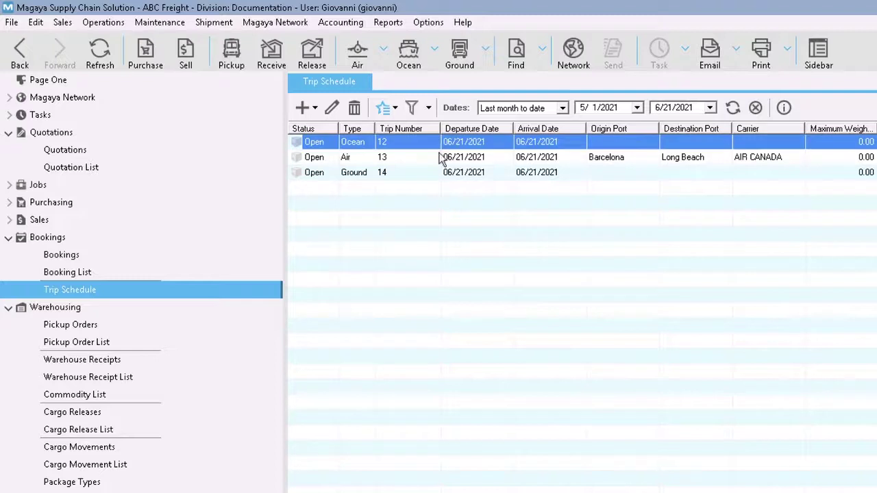
{"action": "left_click", "coordinate": [504, 157]}
{"action": "left_click", "coordinate": [534, 174]}
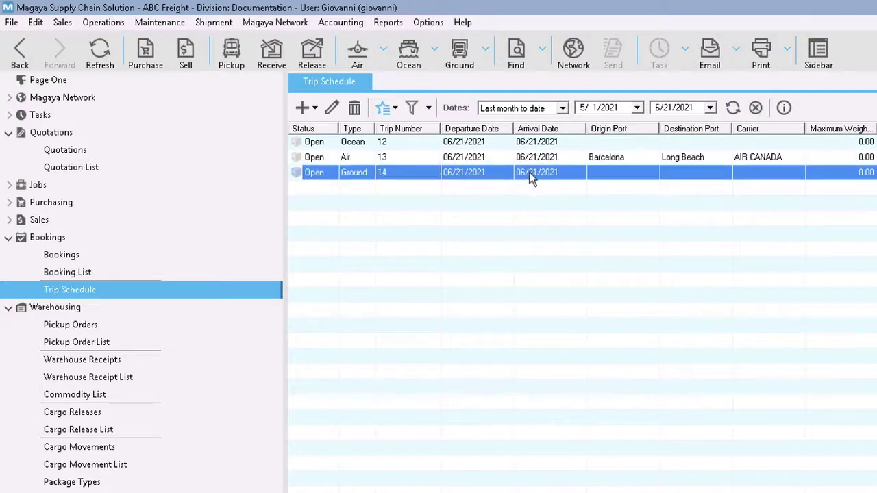
{"action": "left_click", "coordinate": [304, 109]}
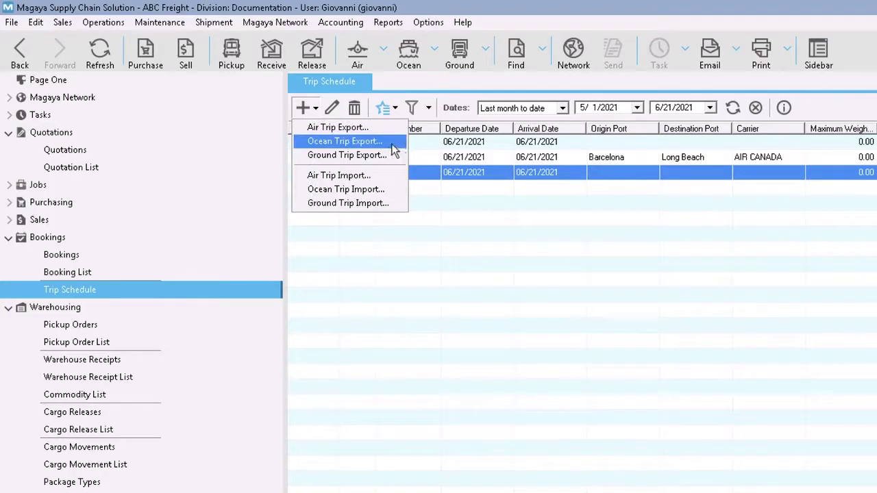
{"action": "left_click", "coordinate": [390, 143]}
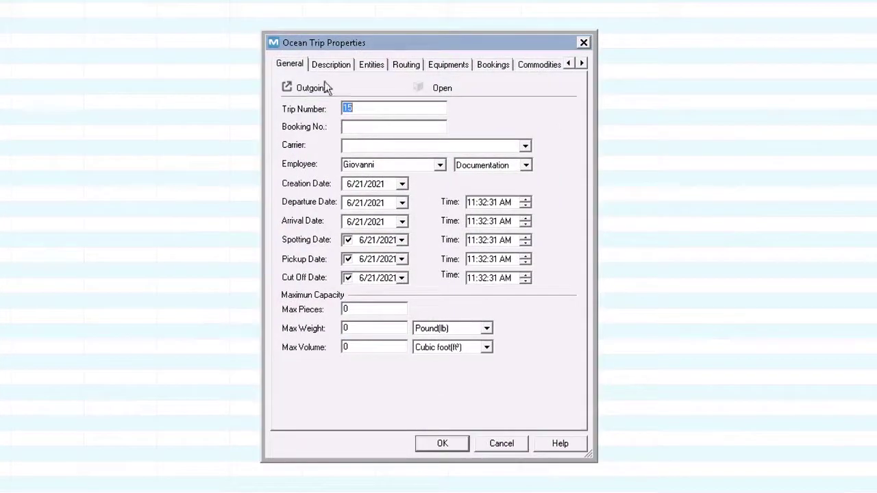
{"action": "left_click", "coordinate": [330, 69]}
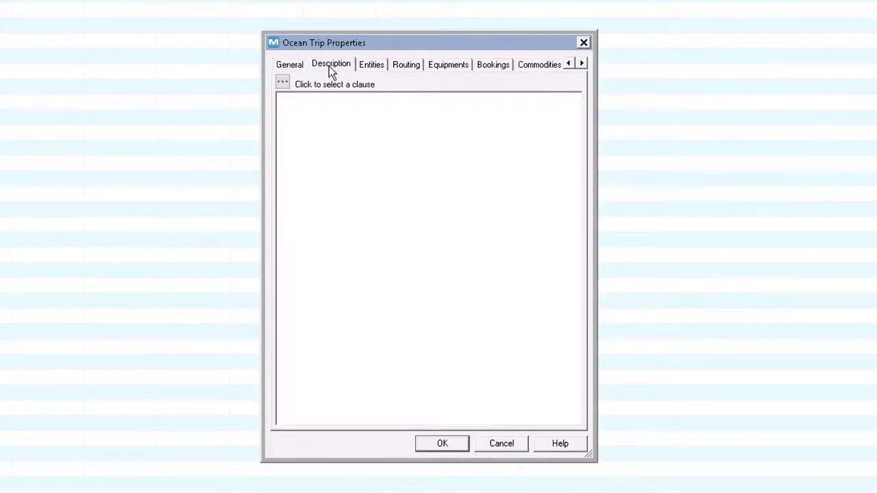
Convert the Demo LLC quotation into a saved ocean booking and start a copy of it
{"action": "left_click", "coordinate": [374, 68]}
{"action": "left_click", "coordinate": [409, 68]}
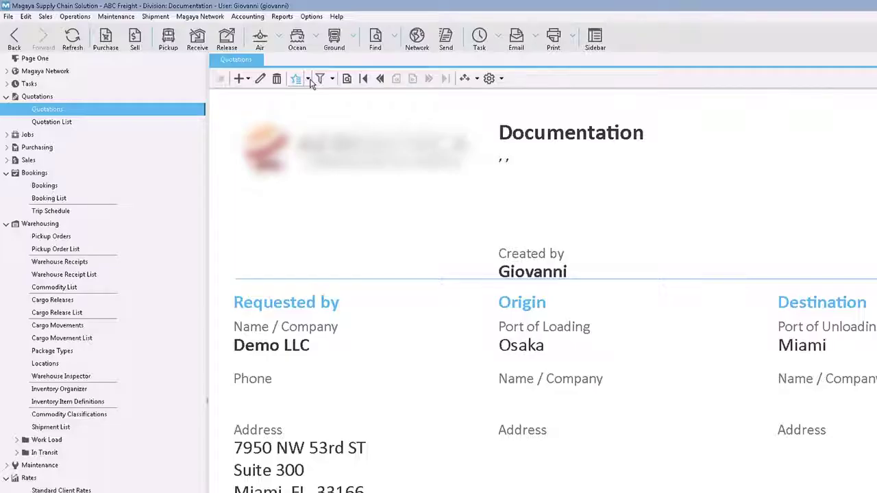
{"action": "left_click", "coordinate": [310, 79]}
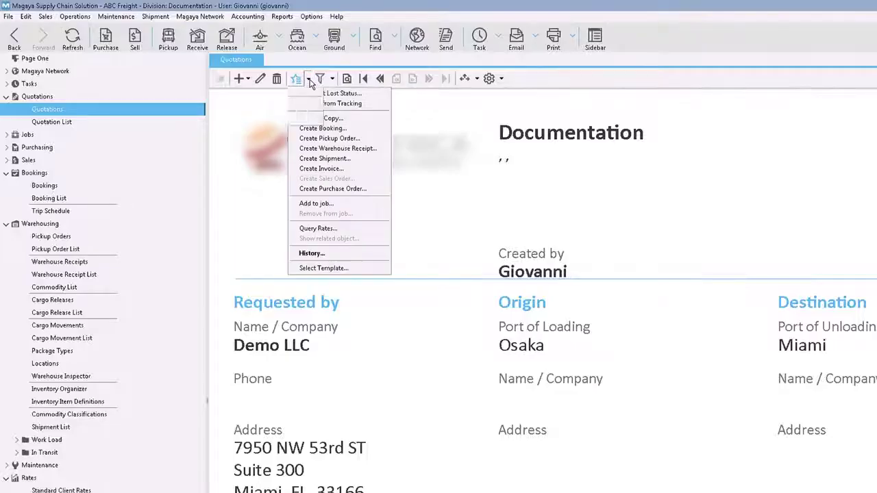
{"action": "left_click", "coordinate": [361, 130]}
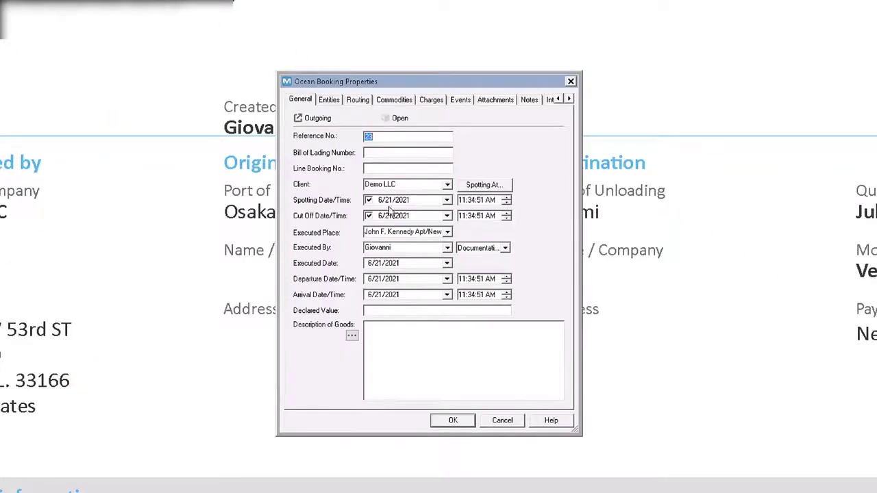
{"action": "left_click", "coordinate": [453, 421]}
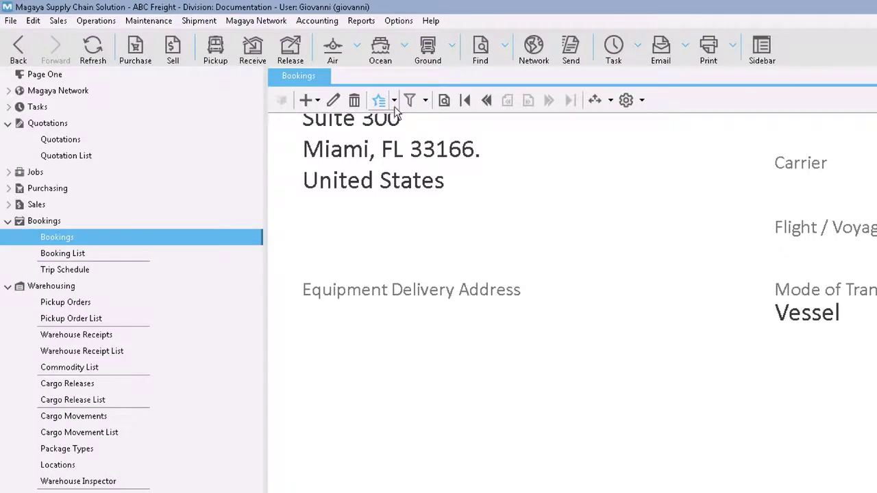
{"action": "left_click", "coordinate": [395, 103]}
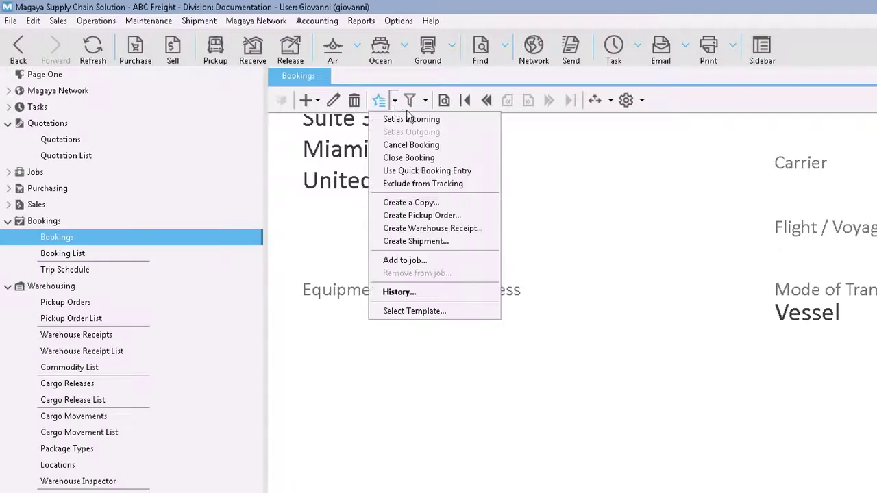
{"action": "left_click", "coordinate": [481, 203]}
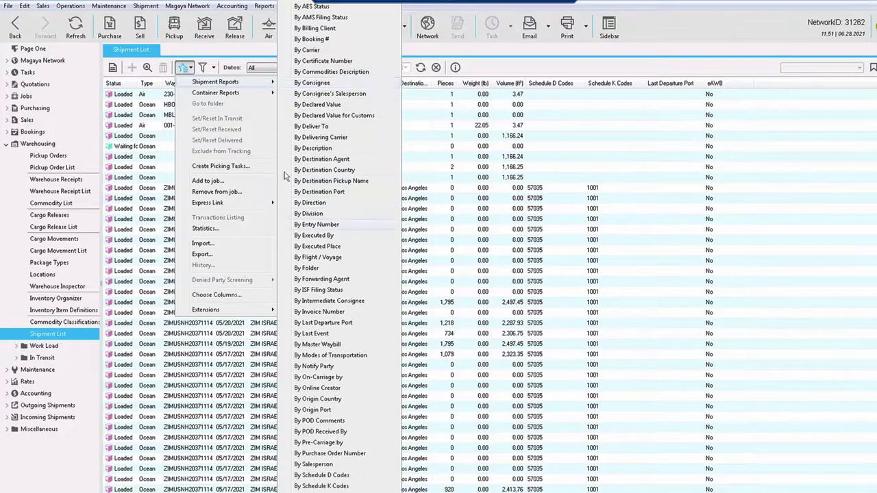
Show the Shipment Reports and Container Reports options from the Shipment List Actions menu
{"action": "mouse_move", "coordinate": [250, 93]}
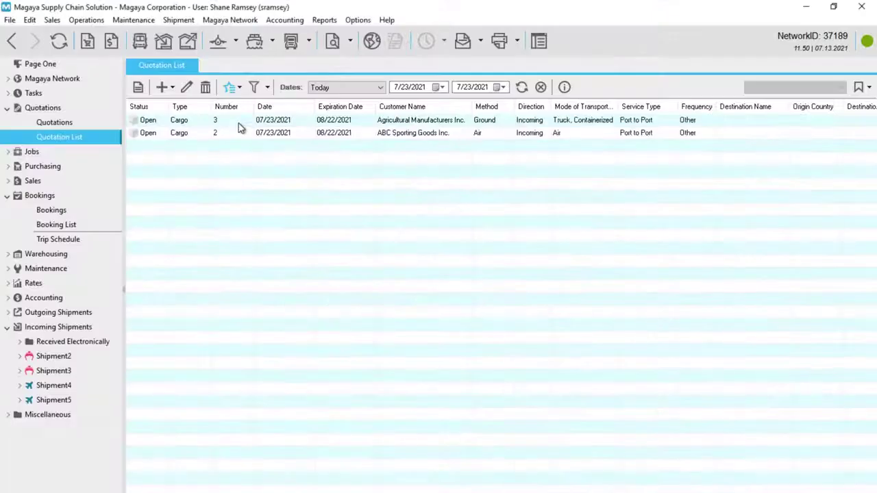
Create and save a ground booking from quotation 3
{"action": "left_click", "coordinate": [239, 123]}
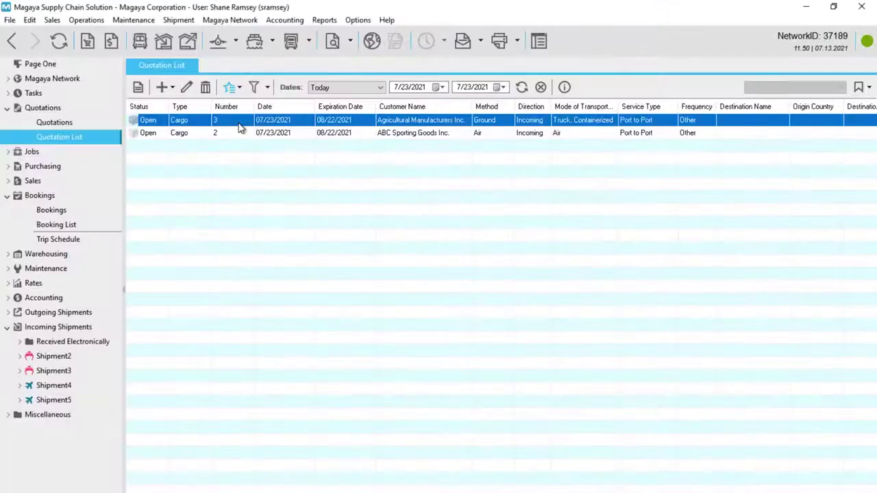
{"action": "right_click", "coordinate": [240, 125]}
{"action": "left_click", "coordinate": [319, 194]}
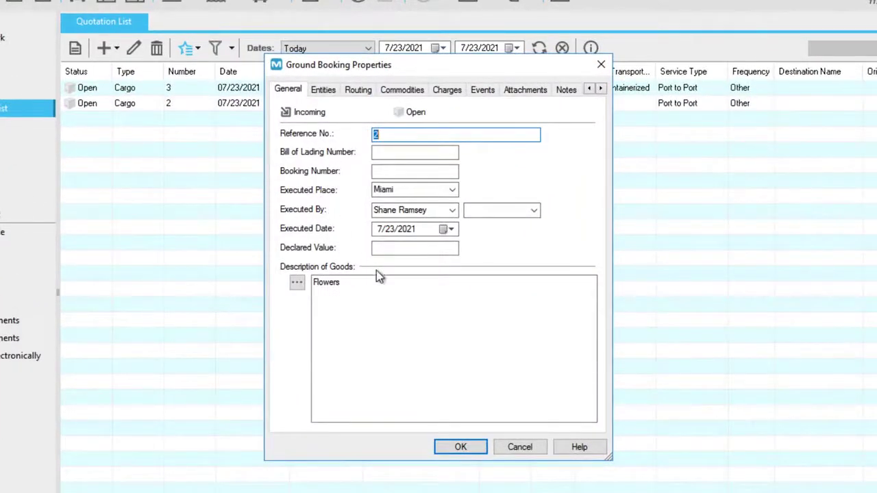
{"action": "left_click", "coordinate": [461, 446]}
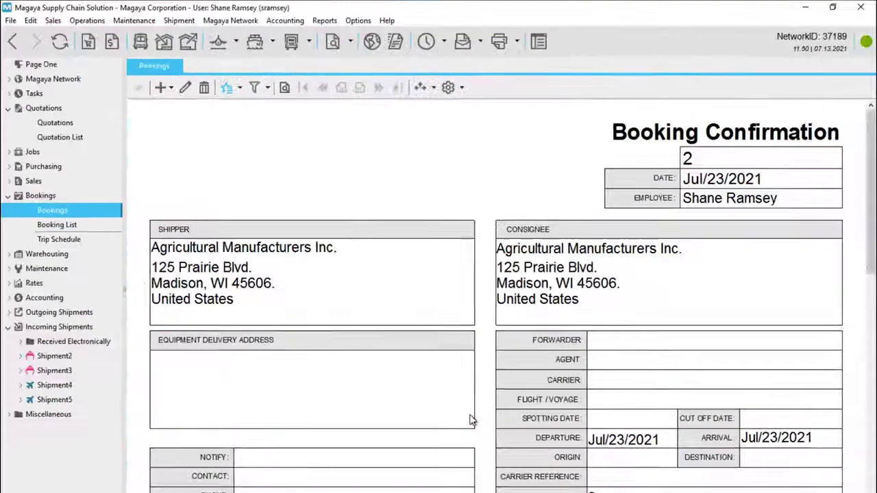
{"action": "left_click_drag", "start_coordinate": [872, 222], "coordinate": [868, 305]}
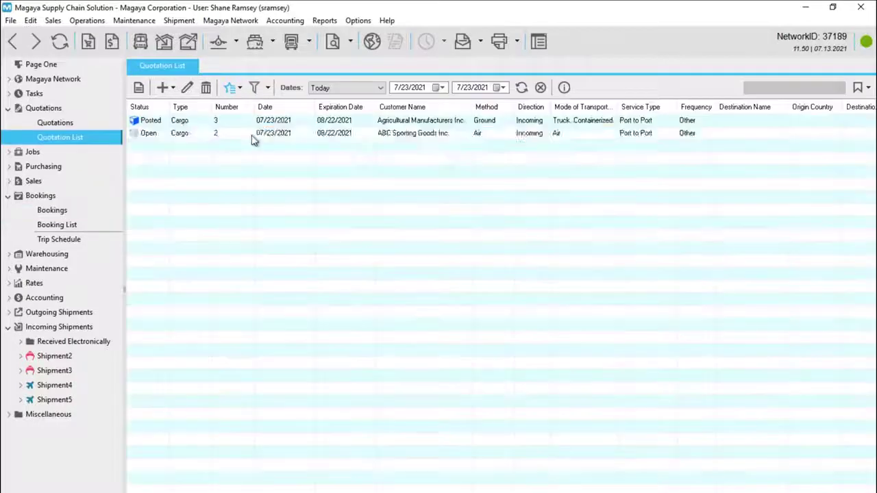
Convert quotation 2 into a back-to-back shipment and continue to master documents
{"action": "right_click", "coordinate": [253, 137]}
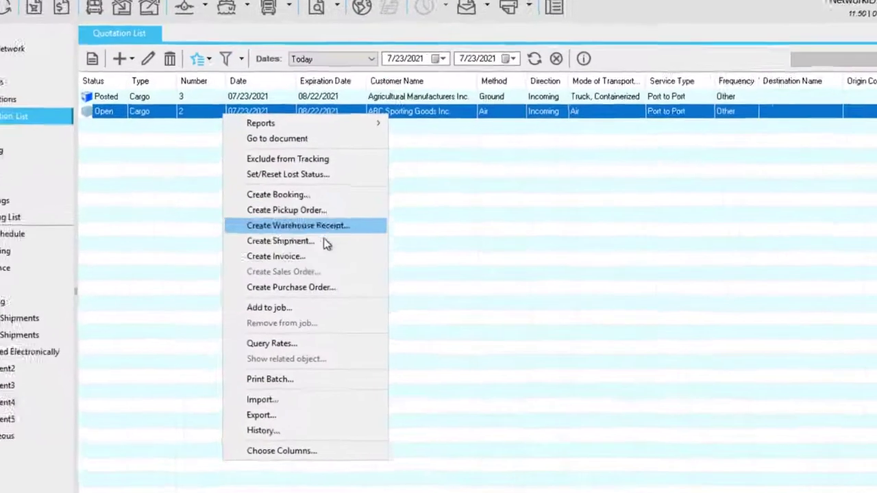
{"action": "left_click", "coordinate": [339, 245]}
{"action": "left_click", "coordinate": [300, 233]}
{"action": "left_click", "coordinate": [438, 429]}
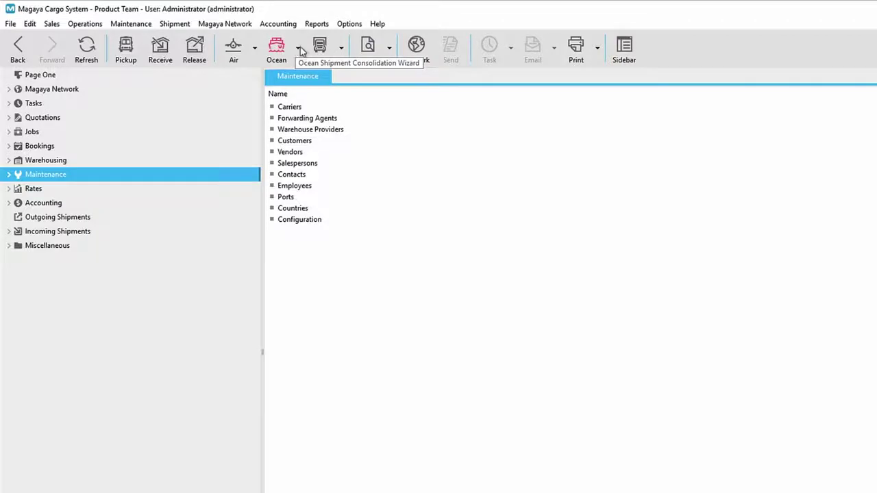
Start an ocean import consolidation, accepting the general, entities and routing pages
{"action": "left_click", "coordinate": [299, 48]}
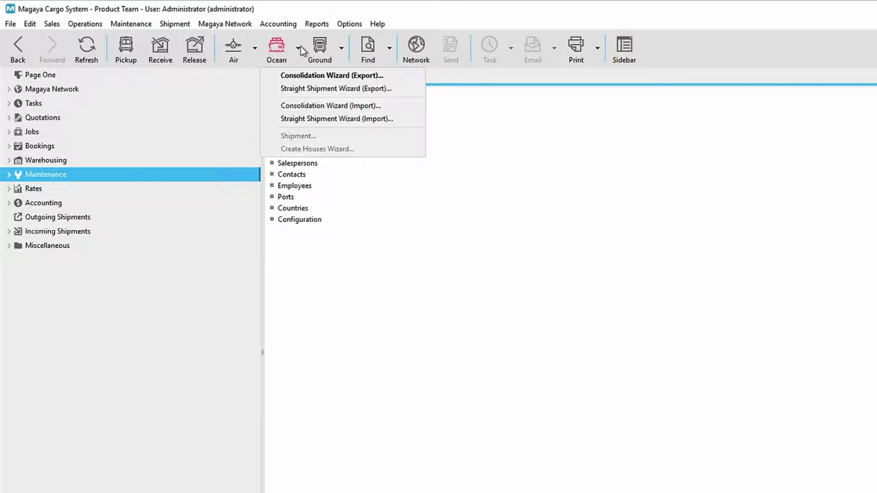
{"action": "left_click", "coordinate": [327, 108]}
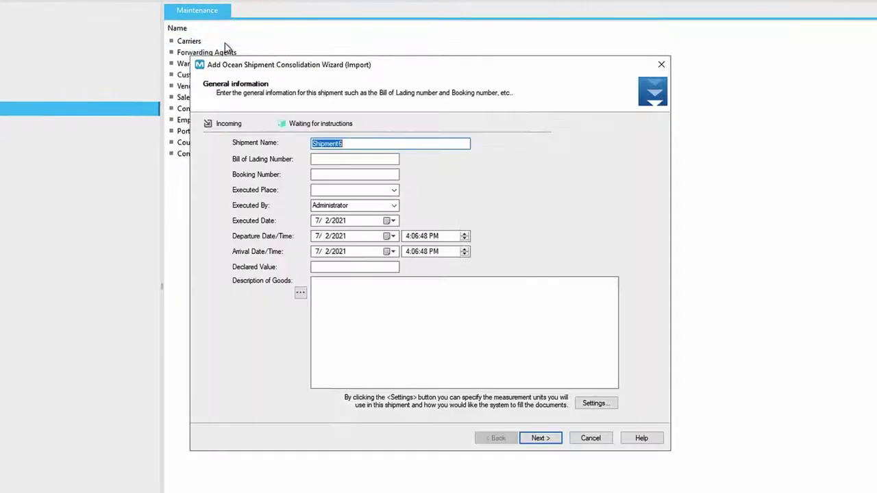
{"action": "left_click", "coordinate": [541, 438]}
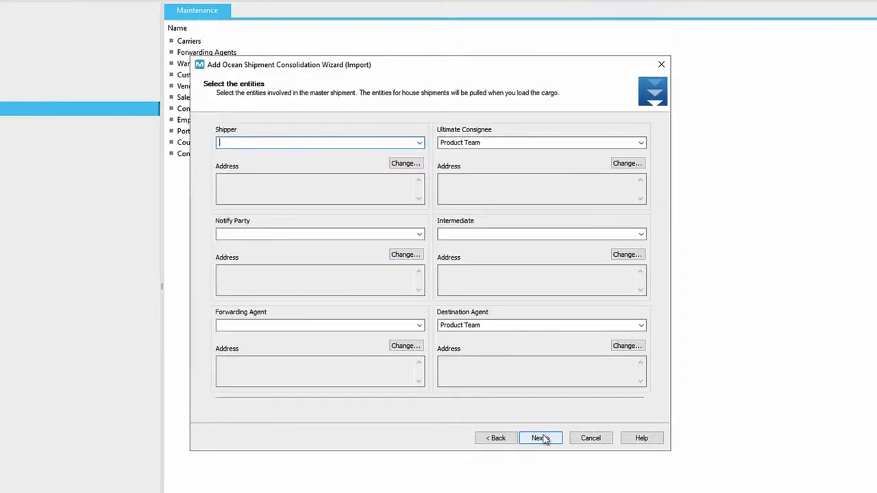
{"action": "left_click", "coordinate": [542, 439]}
{"action": "left_click", "coordinate": [541, 437]}
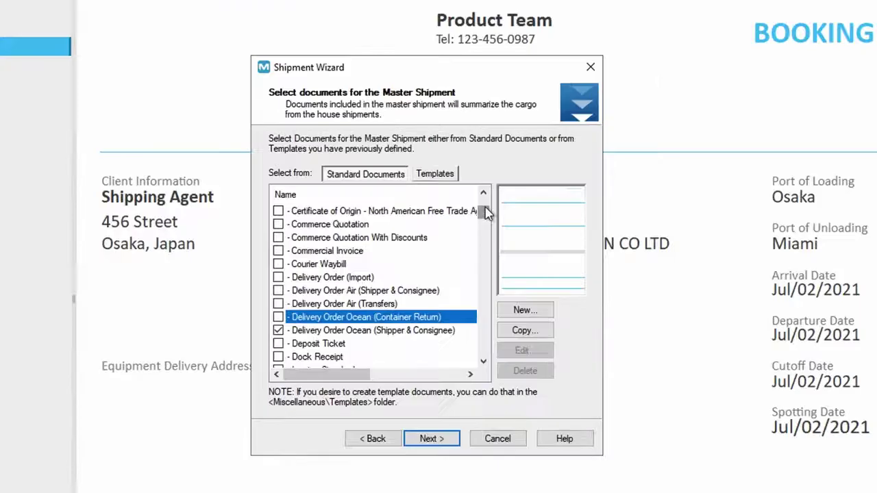
Include the Arrival Notice / Invoice Ocean document and continue to folder selection
{"action": "scroll", "coordinate": [484, 207], "scroll_direction": "up", "scroll_amount": 4}
{"action": "left_click", "coordinate": [279, 225]}
{"action": "left_click", "coordinate": [437, 442]}
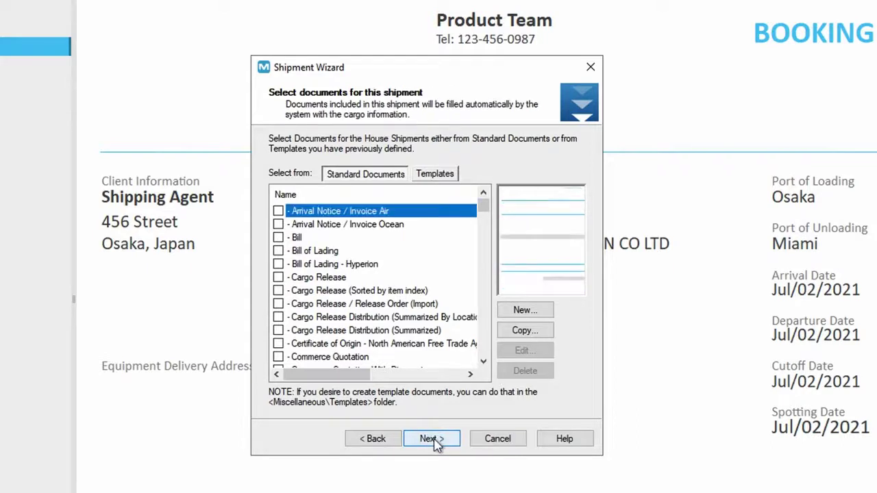
{"action": "left_click", "coordinate": [431, 439]}
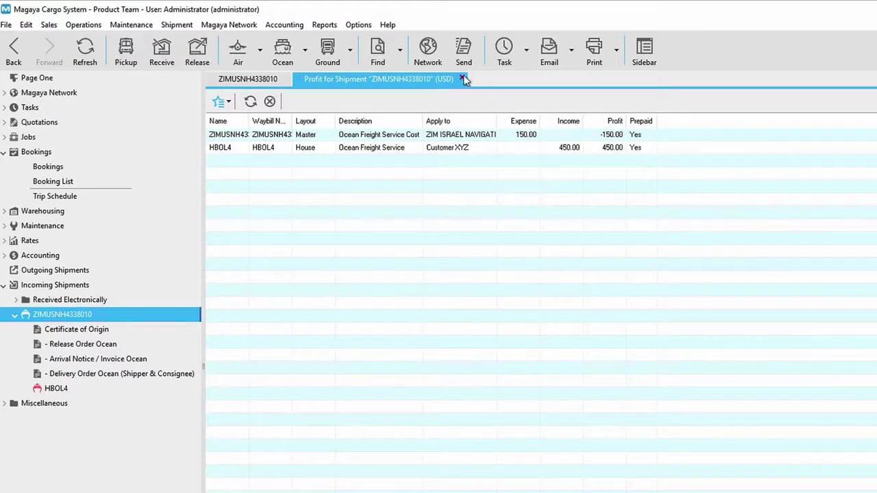
Close the profit summary and bring up Shipment2's general details
{"action": "left_click", "coordinate": [463, 80]}
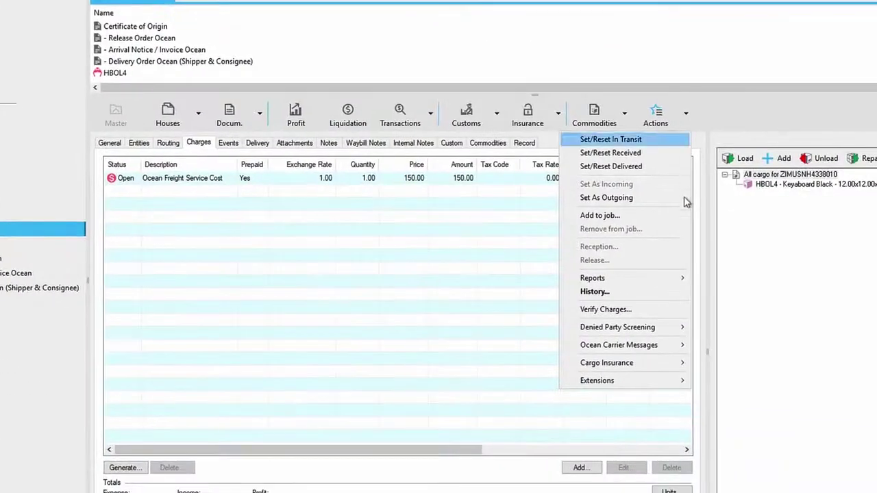
{"action": "mouse_move", "coordinate": [673, 280]}
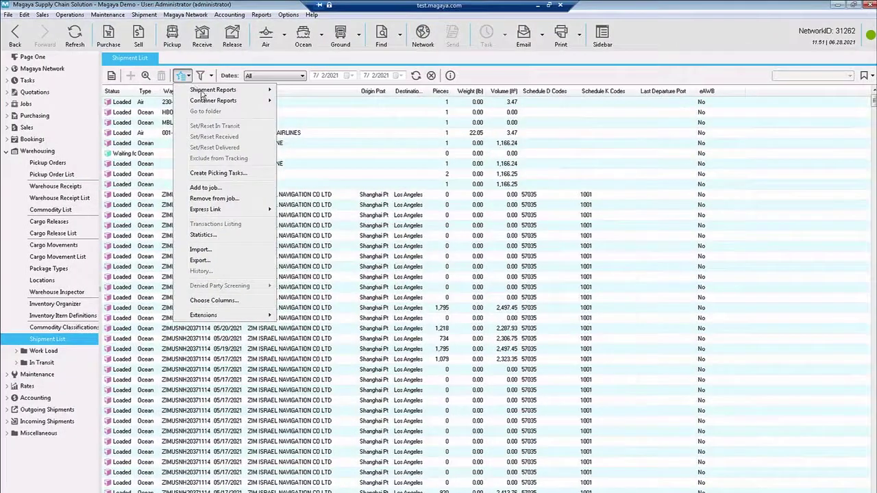
{"action": "mouse_move", "coordinate": [202, 93]}
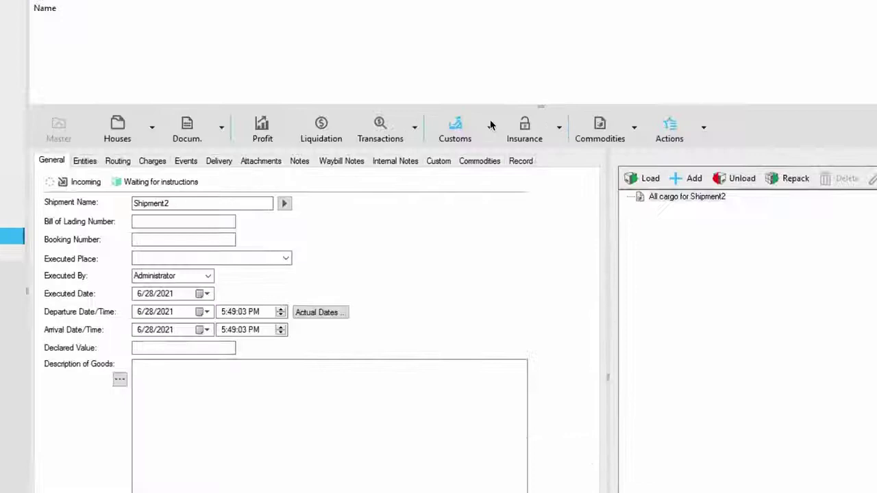
Show Shipment2's Customs filing options, including the ACELYNK and Query Tools submenus
{"action": "left_click", "coordinate": [486, 161]}
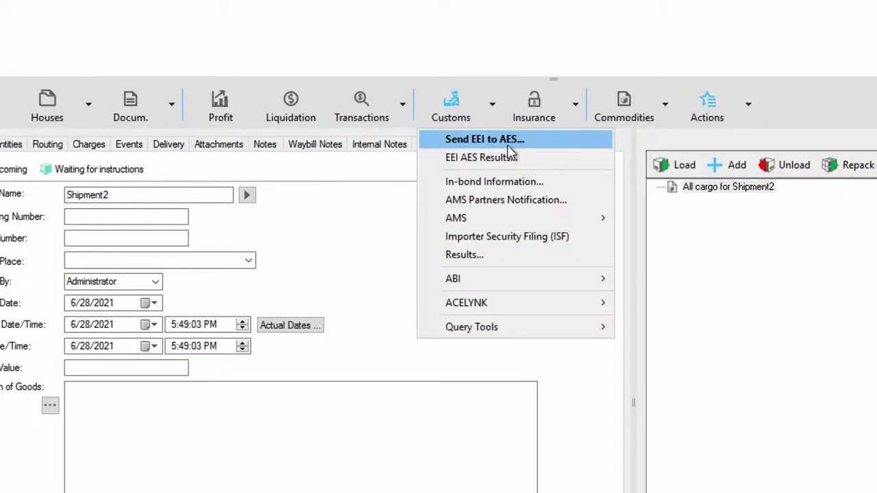
{"action": "mouse_move", "coordinate": [504, 306]}
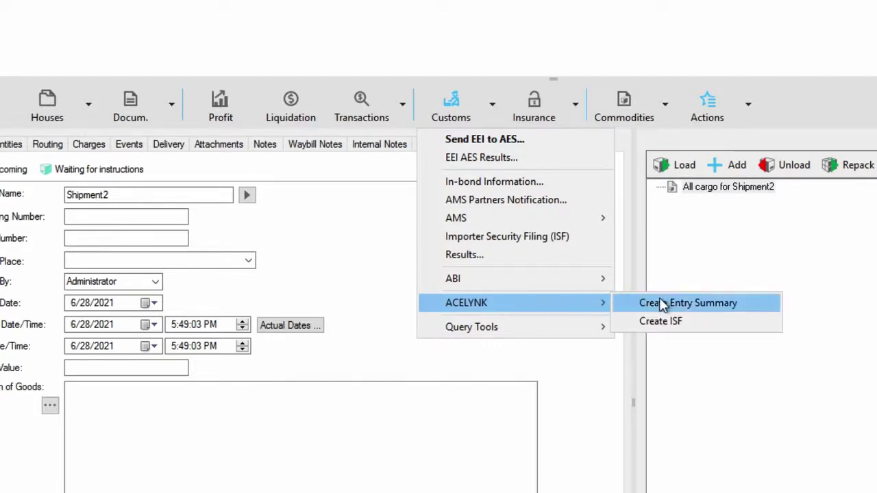
{"action": "mouse_move", "coordinate": [573, 328]}
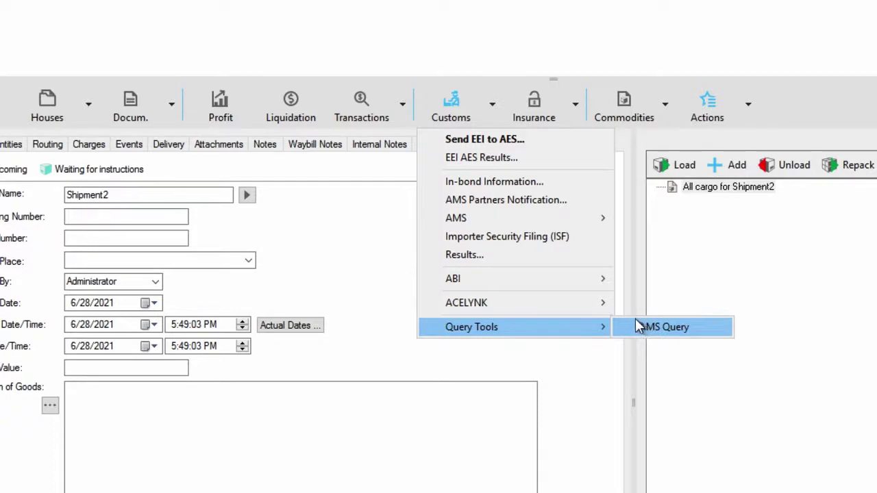
{"action": "mouse_move", "coordinate": [566, 313]}
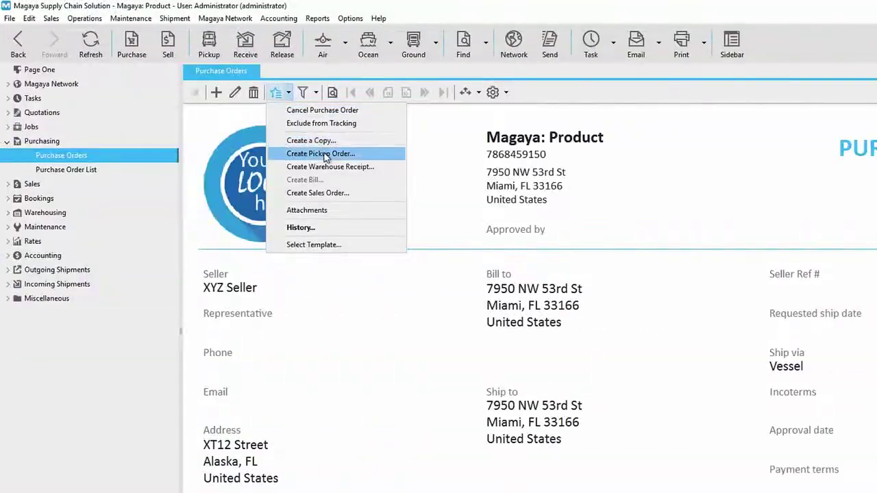
Create a warehouse receipt receiving Salmon, then view the SHOES commodity's warehouse locations
{"action": "left_click", "coordinate": [332, 166]}
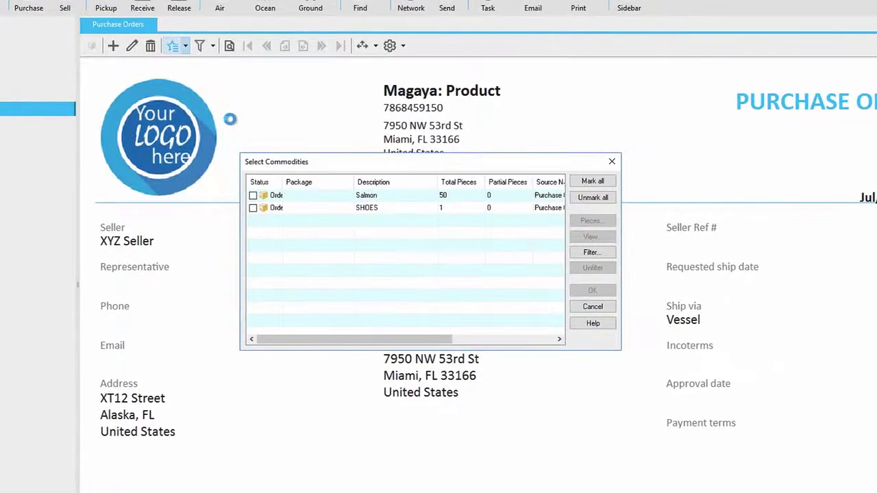
{"action": "left_click", "coordinate": [252, 196]}
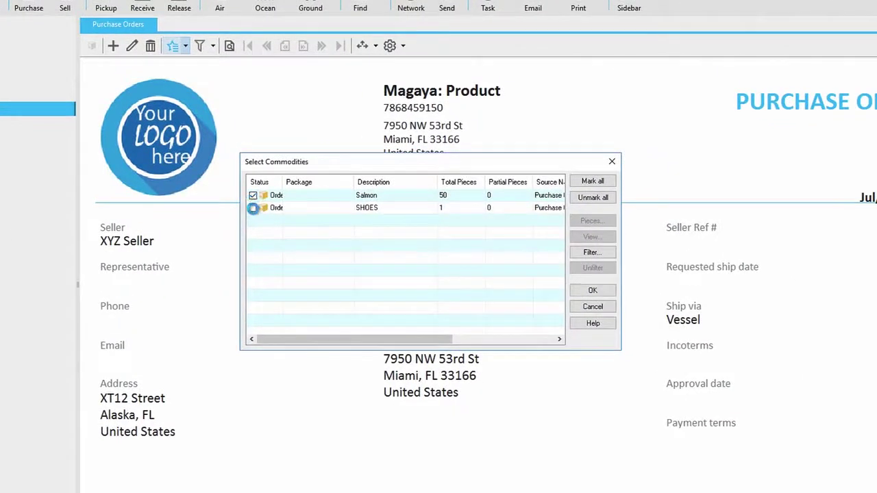
{"action": "left_click", "coordinate": [579, 290]}
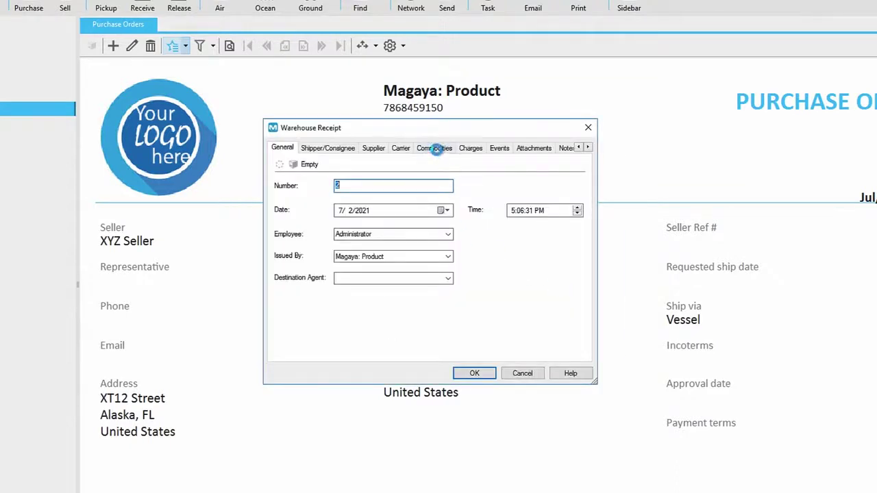
{"action": "left_click", "coordinate": [435, 150]}
{"action": "double_click", "coordinate": [430, 183]}
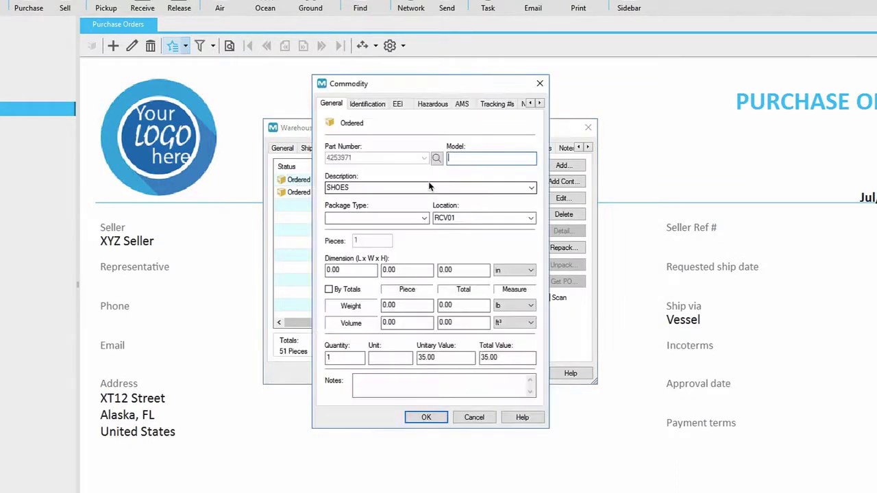
{"action": "left_click", "coordinate": [531, 218]}
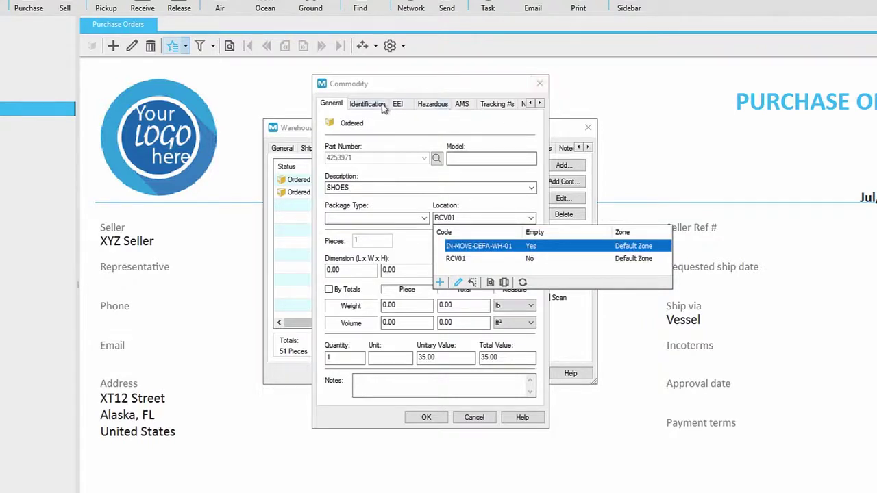
{"action": "left_click", "coordinate": [540, 84]}
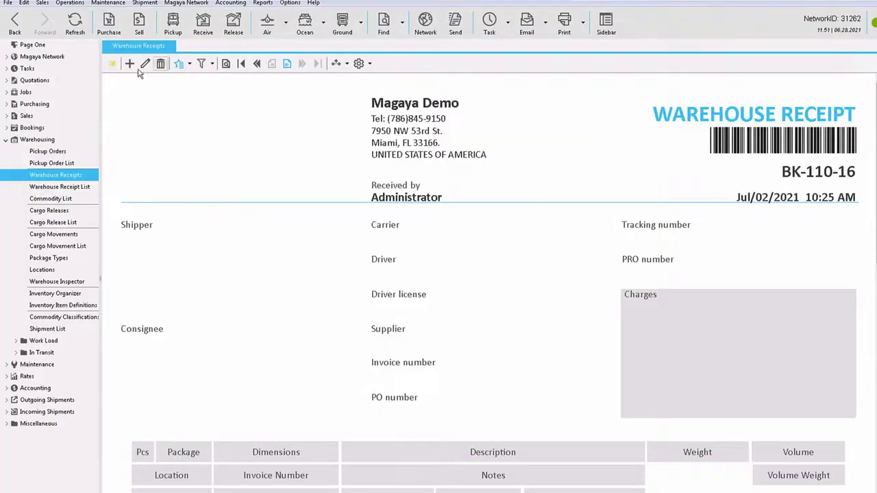
{"action": "left_click", "coordinate": [129, 63]}
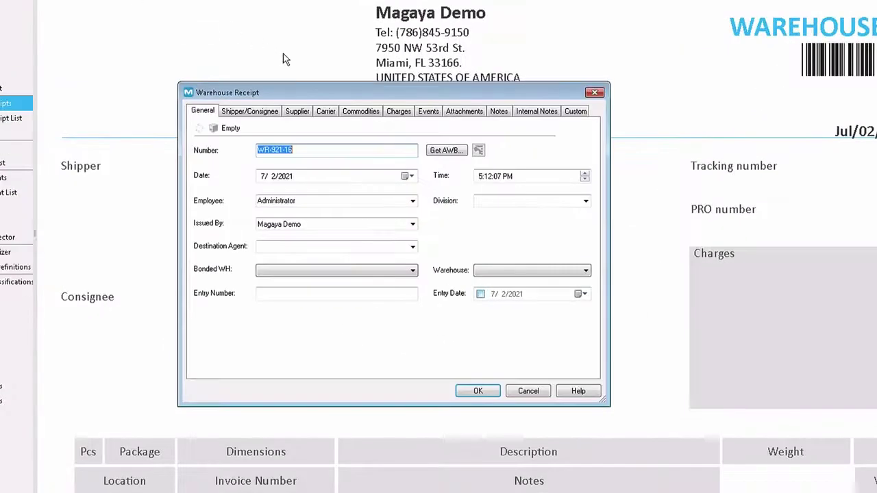
{"action": "left_click", "coordinate": [376, 113]}
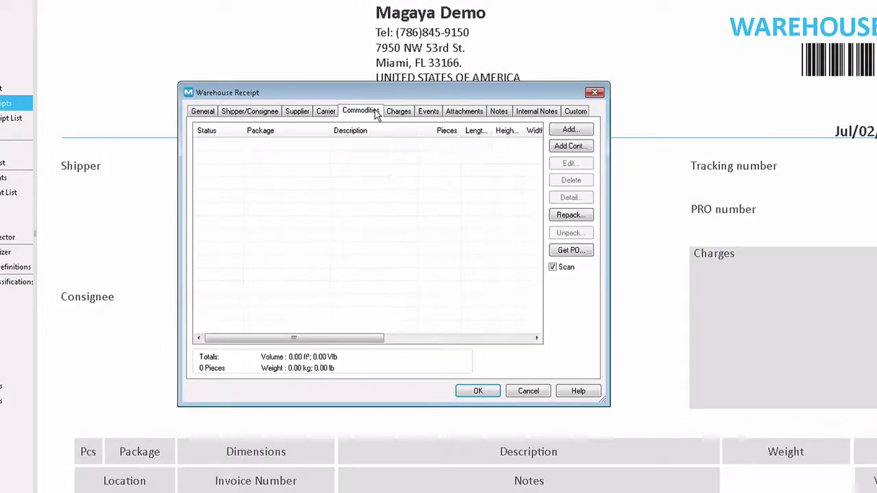
{"action": "left_click", "coordinate": [585, 131]}
{"action": "left_click", "coordinate": [607, 139]}
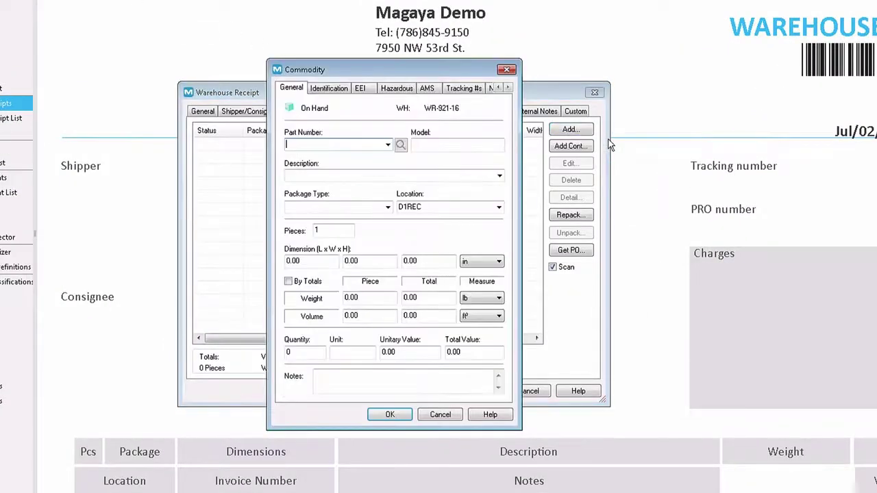
{"action": "left_click", "coordinate": [388, 146]}
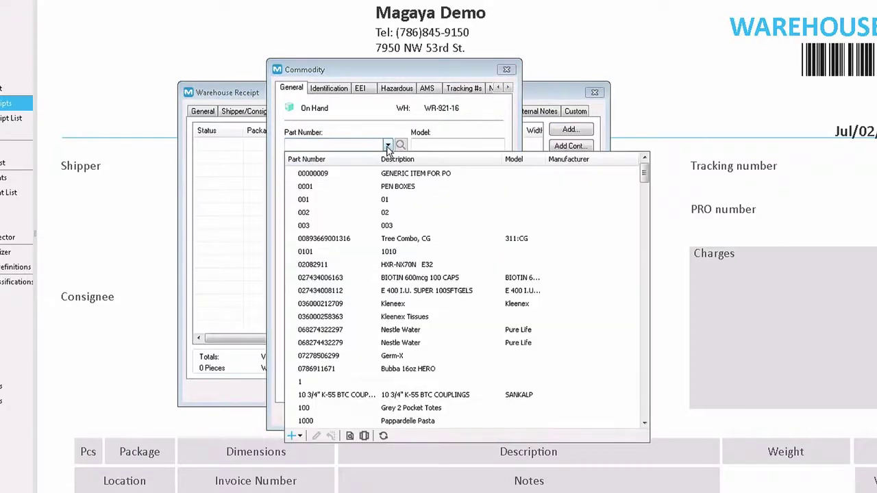
{"action": "key", "text": "Down"}
{"action": "key", "text": "Down"}
{"action": "key", "text": "Down"}
{"action": "key", "text": "Return"}
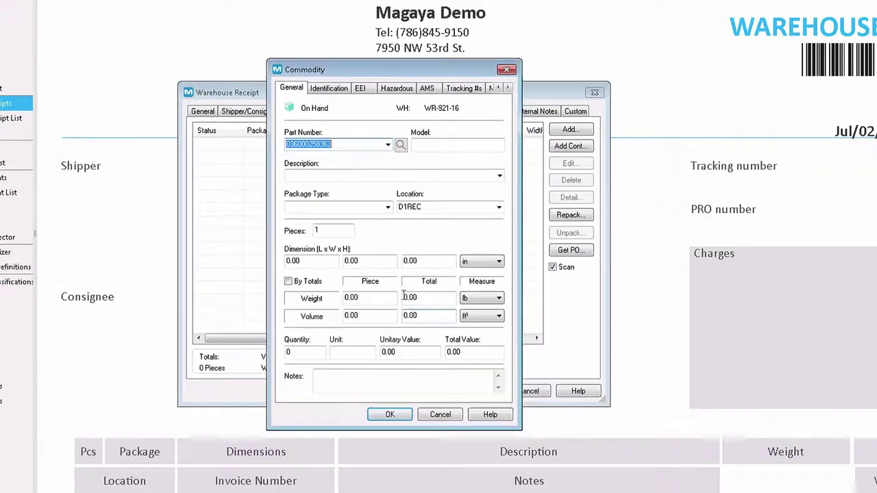
{"action": "left_click", "coordinate": [371, 176]}
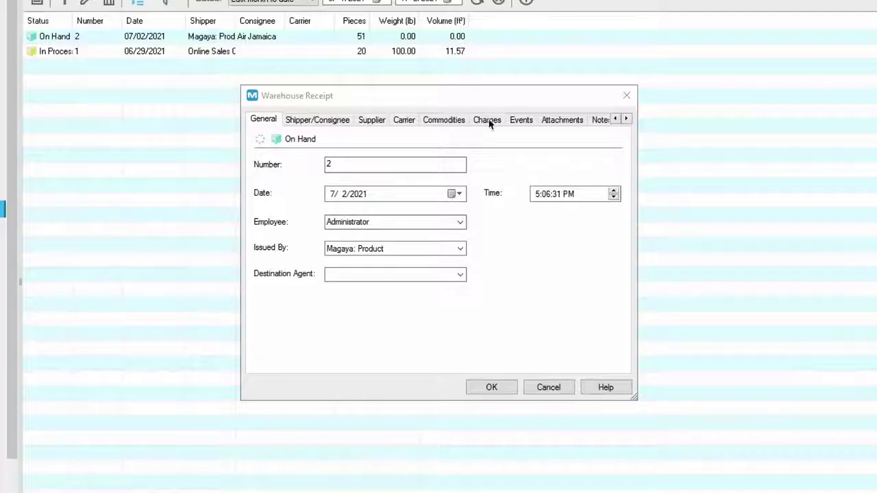
Regenerate the 22.00 USD Storage Fee charge and post it as an Air Jamaica invoice
{"action": "left_click", "coordinate": [489, 121]}
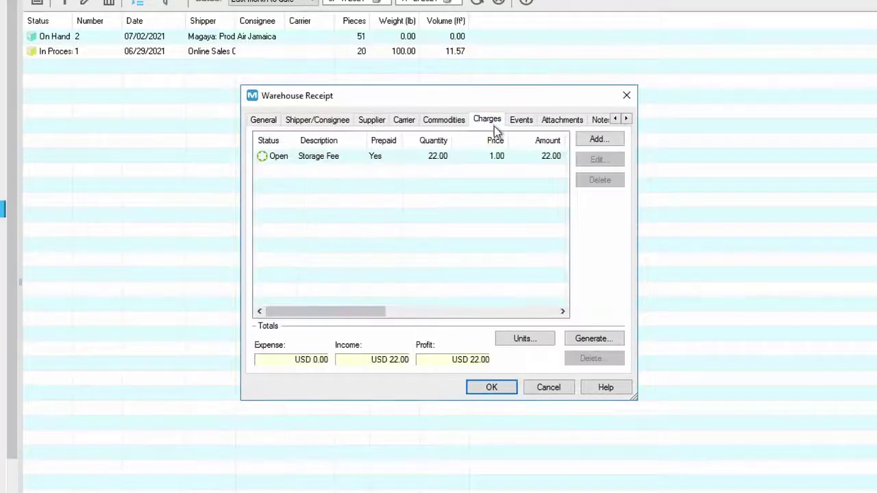
{"action": "double_click", "coordinate": [475, 157]}
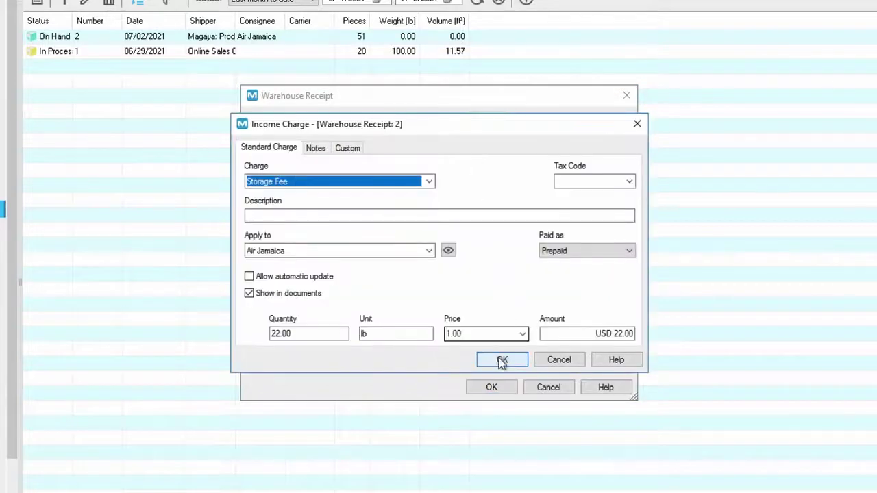
{"action": "left_click", "coordinate": [501, 359]}
{"action": "right_click", "coordinate": [439, 240]}
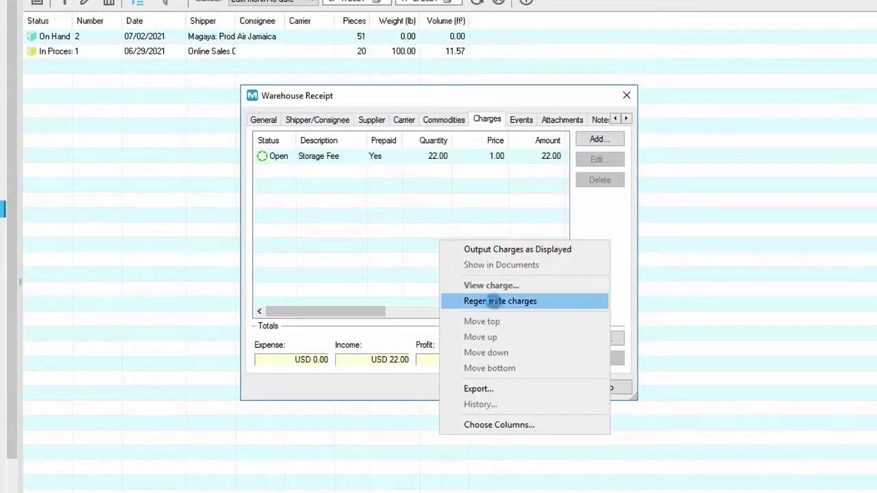
{"action": "left_click", "coordinate": [471, 301]}
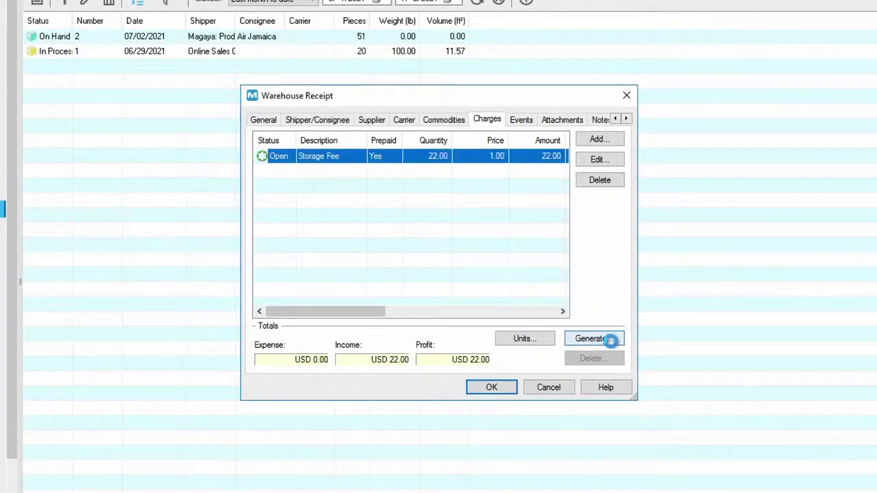
{"action": "left_click", "coordinate": [522, 381]}
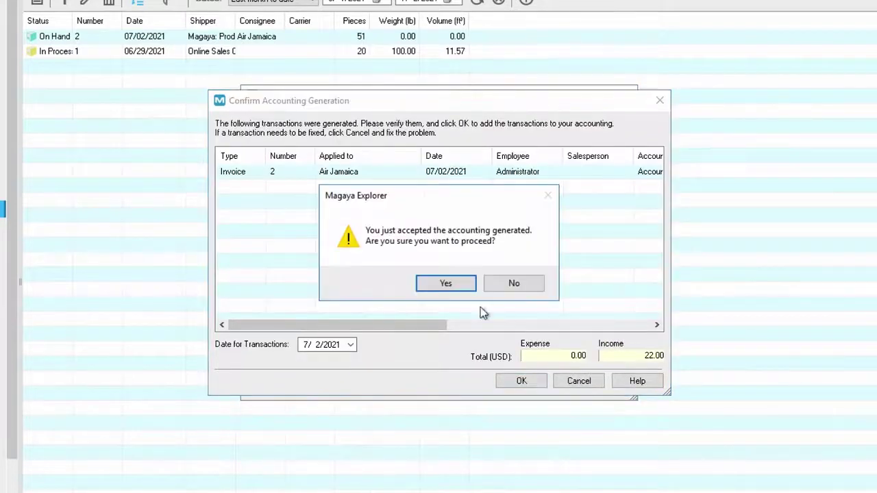
{"action": "left_click", "coordinate": [445, 284]}
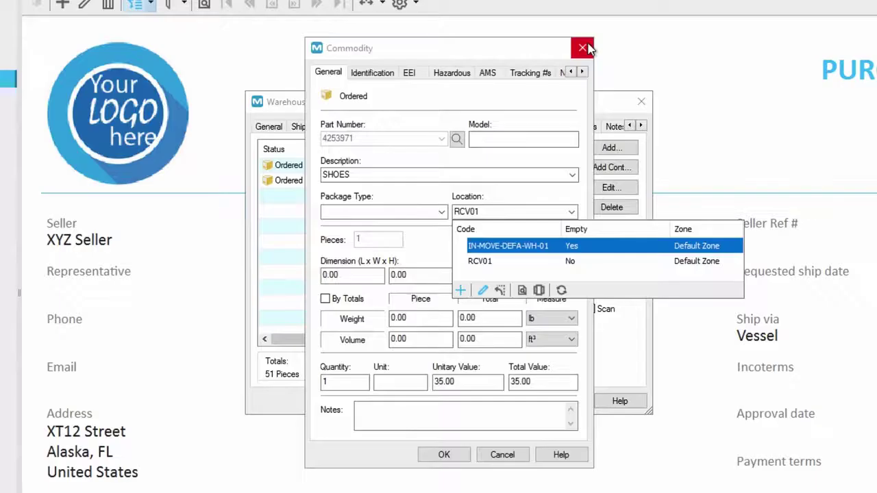
Enable the Salmon commodity's Expires On date and review its Hazardous details
{"action": "left_click", "coordinate": [632, 47]}
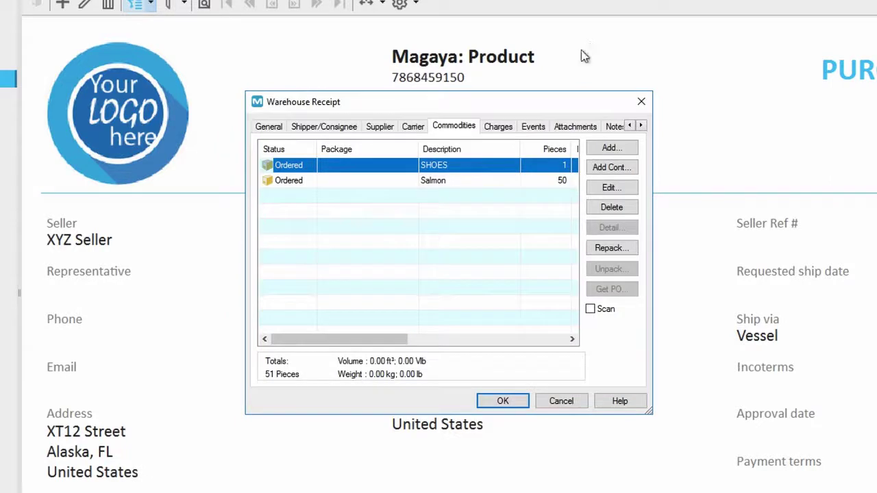
{"action": "double_click", "coordinate": [431, 182]}
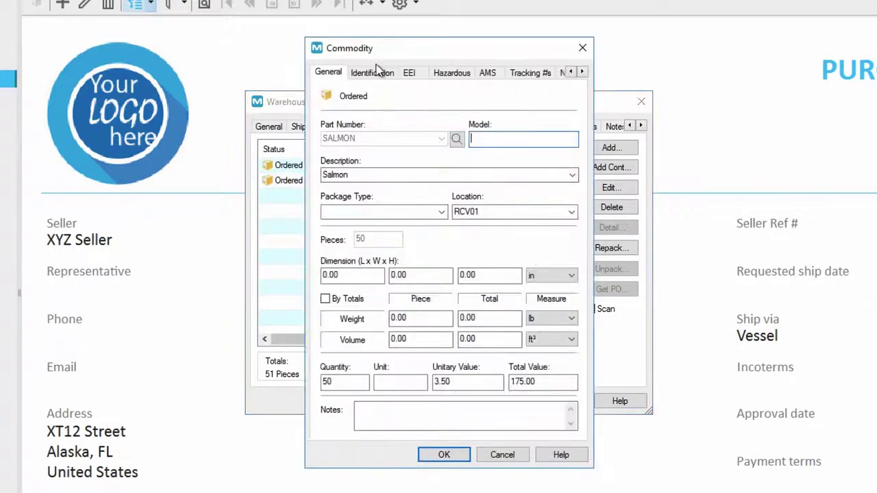
{"action": "left_click", "coordinate": [374, 72]}
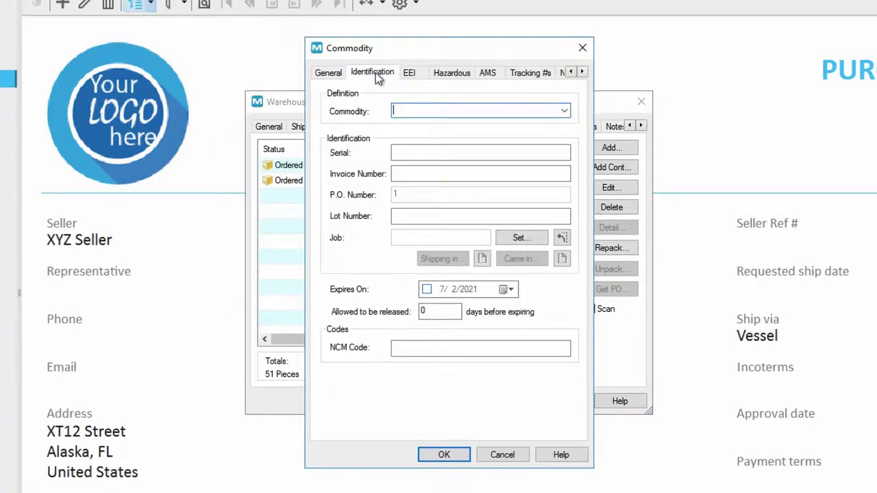
{"action": "left_click", "coordinate": [426, 290]}
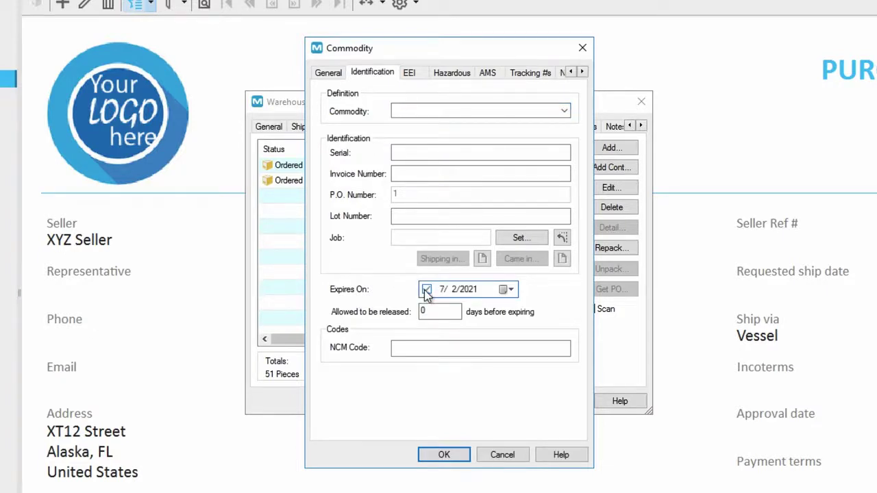
{"action": "left_click", "coordinate": [456, 76]}
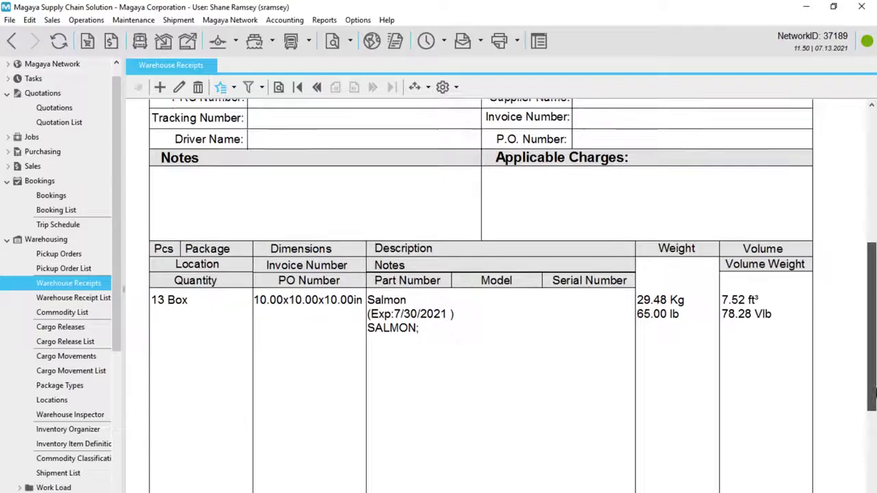
{"action": "left_click_drag", "start_coordinate": [871, 329], "coordinate": [873, 423]}
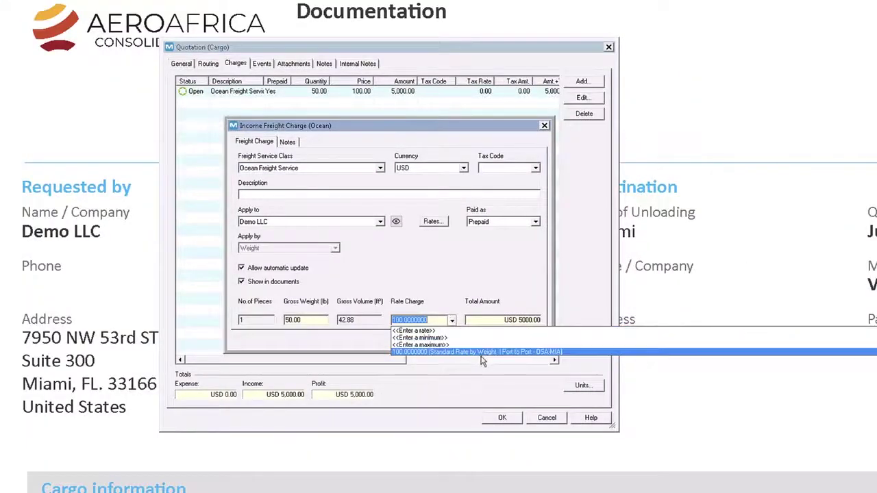
Keep the ocean freight rate at 100 (USD 5000.00) and save the quotation
{"action": "key", "text": "Escape"}
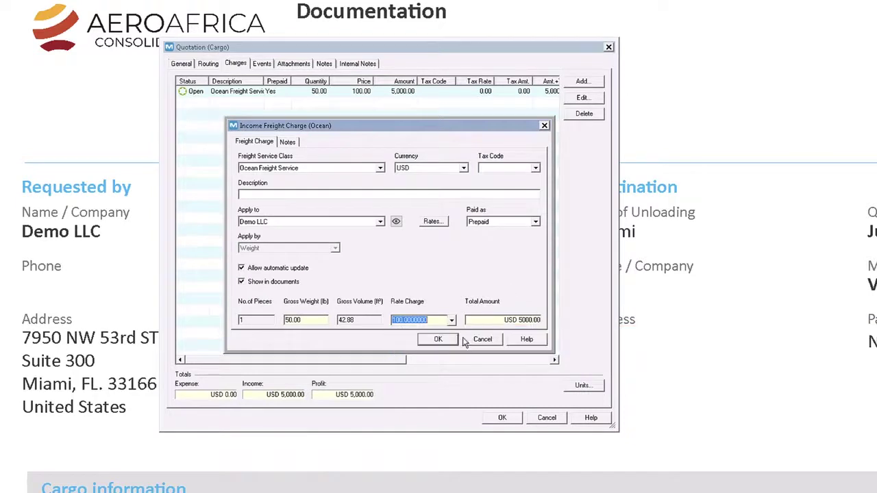
{"action": "left_click", "coordinate": [442, 339]}
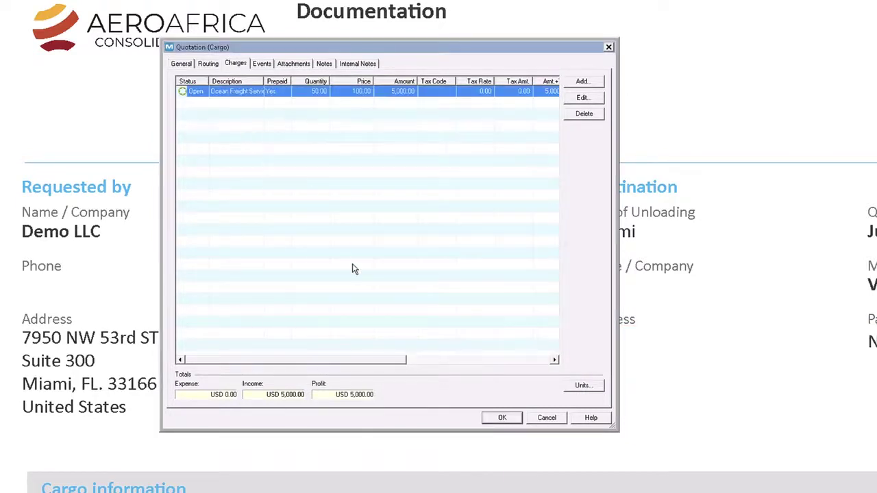
{"action": "left_click", "coordinate": [502, 417]}
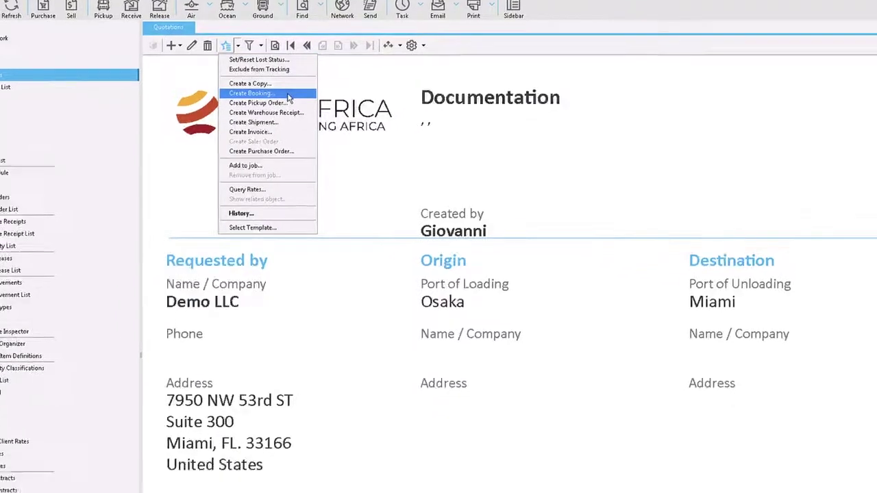
Create a booking from the quotation and move to shipment IM11-12-2019's liquidation
{"action": "left_click", "coordinate": [344, 125]}
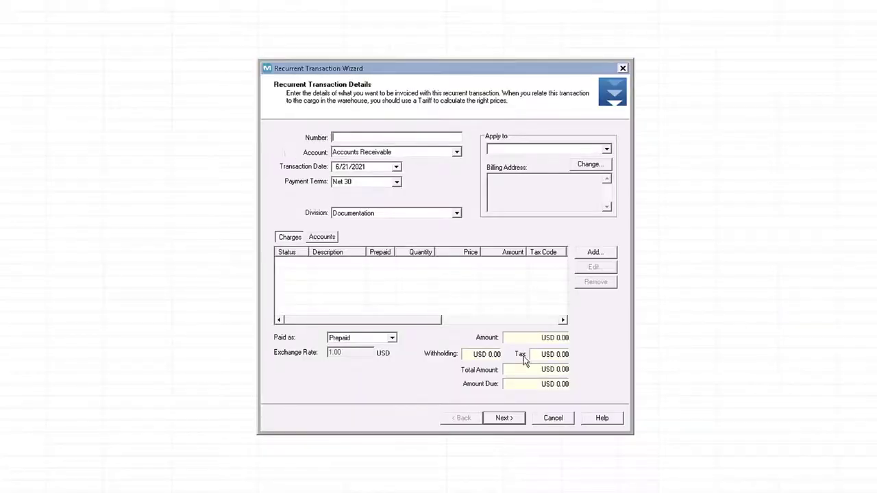
{"action": "left_click", "coordinate": [504, 418]}
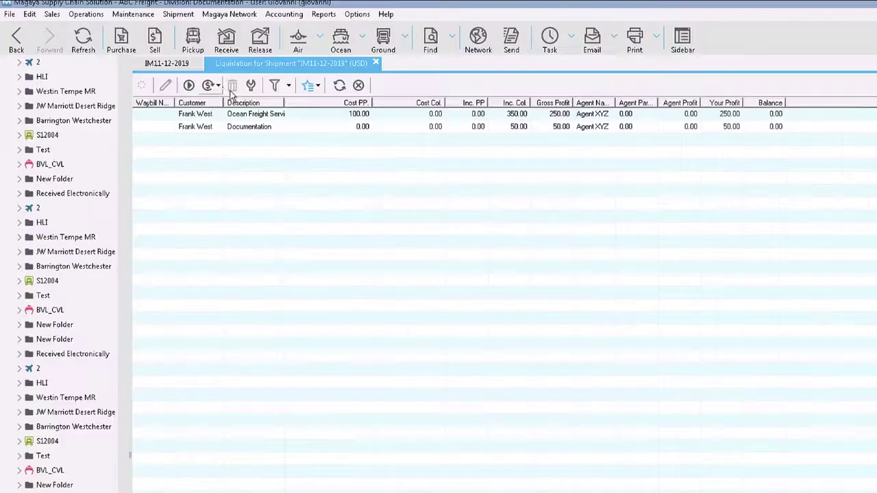
{"action": "left_click", "coordinate": [219, 87]}
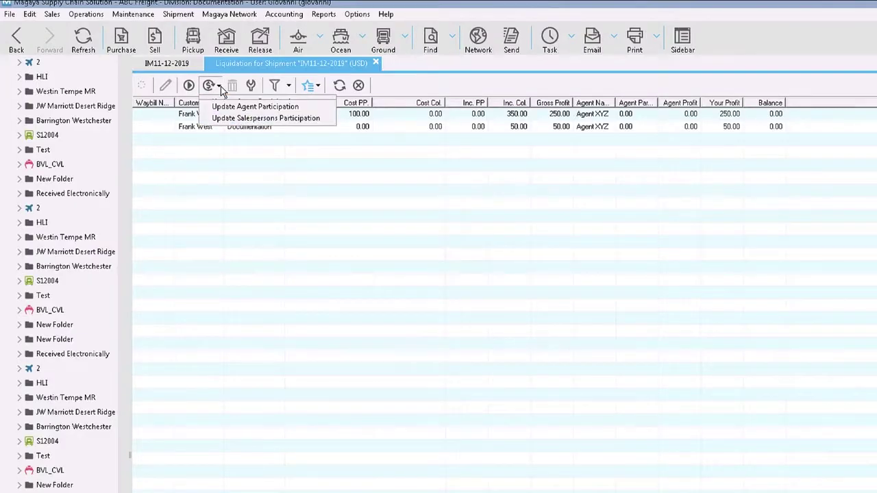
Liquidate IM11-12-2019 at 50% agent participation, accepting the invoice and bill (400.00 income, 100.00 expense)
{"action": "left_click", "coordinate": [250, 85]}
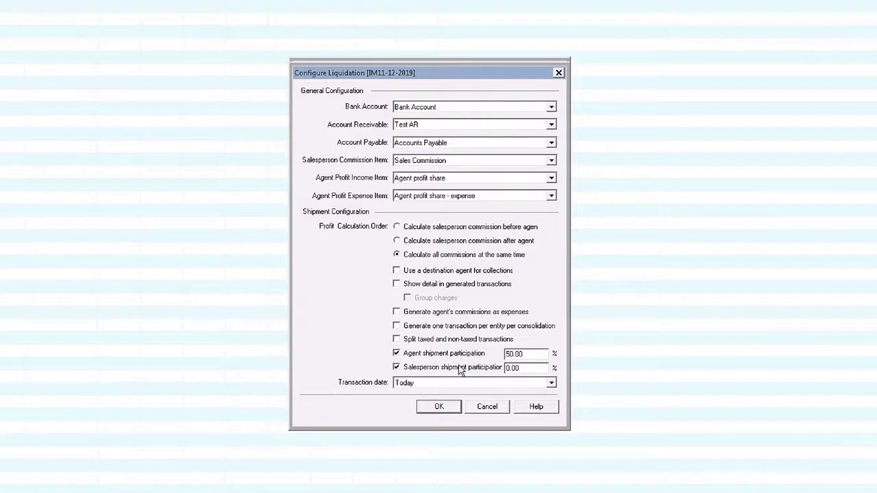
{"action": "left_click", "coordinate": [440, 406]}
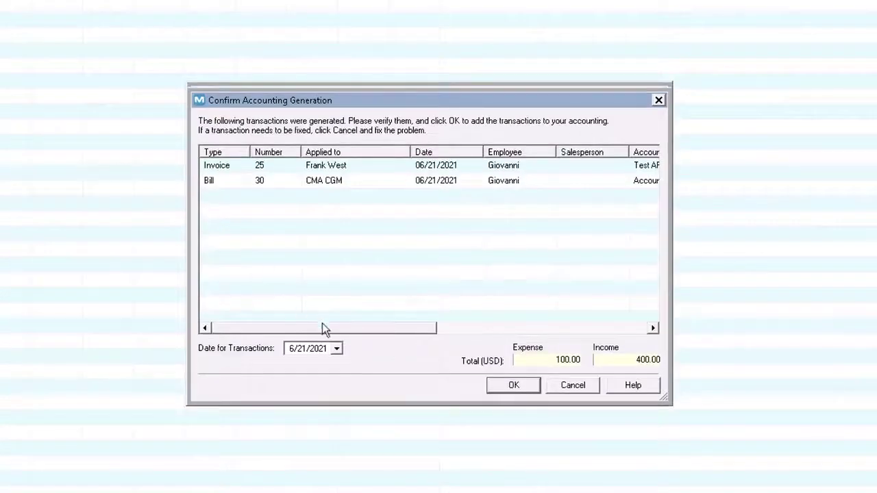
{"action": "left_click", "coordinate": [338, 348]}
{"action": "left_click", "coordinate": [524, 388]}
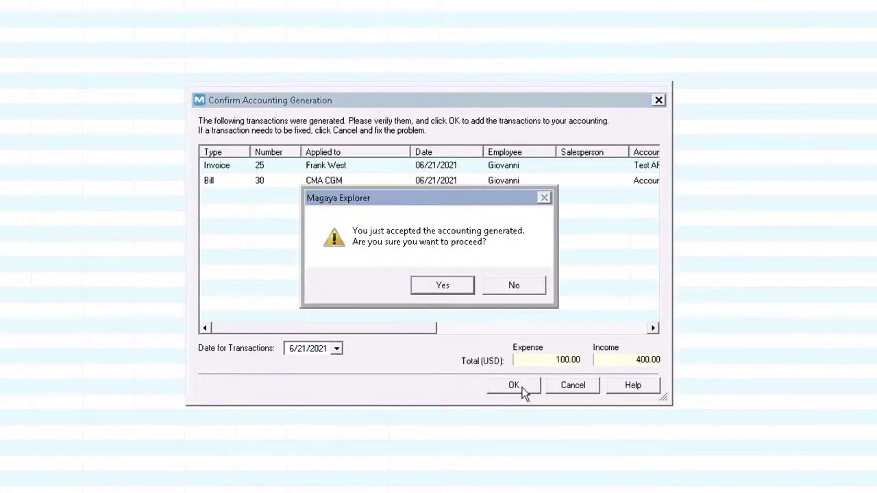
{"action": "left_click", "coordinate": [449, 285]}
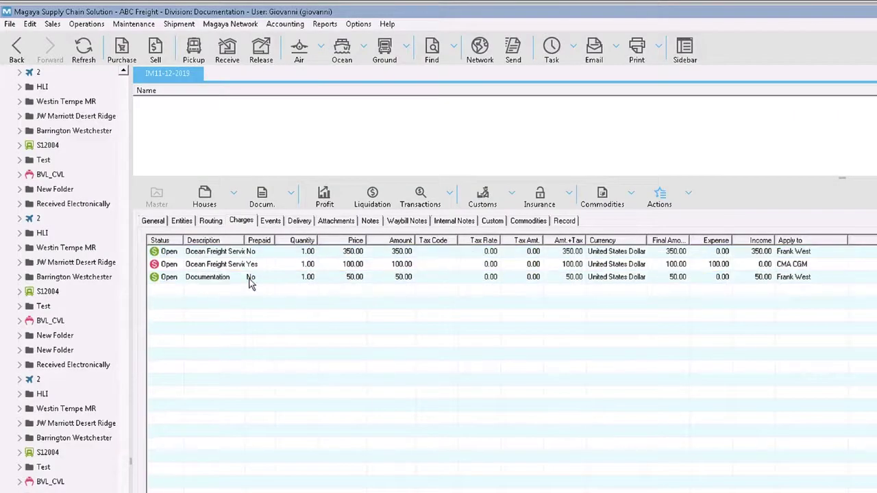
Move the Documentation charge to the top, then down one row so it sits second
{"action": "right_click", "coordinate": [250, 279]}
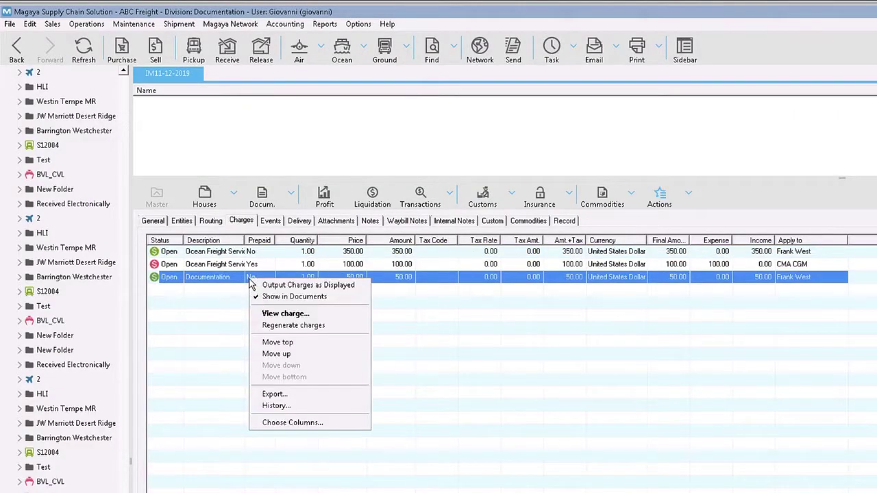
{"action": "left_click", "coordinate": [319, 344]}
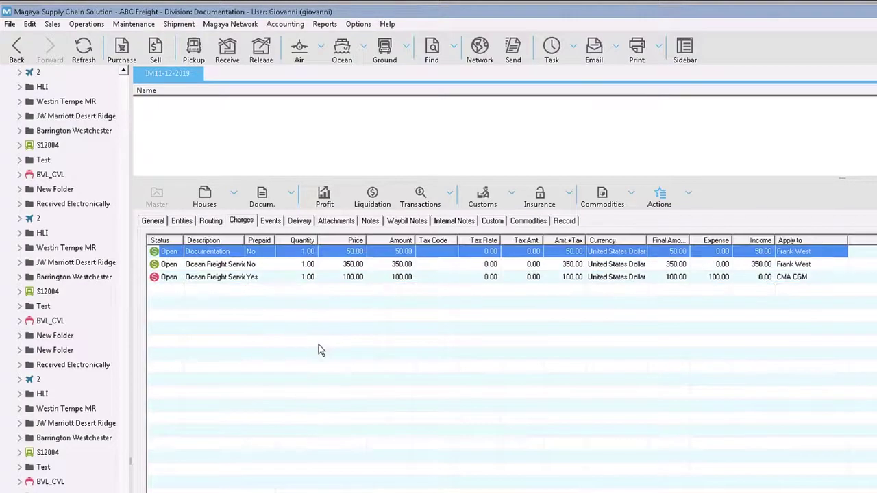
{"action": "right_click", "coordinate": [257, 254]}
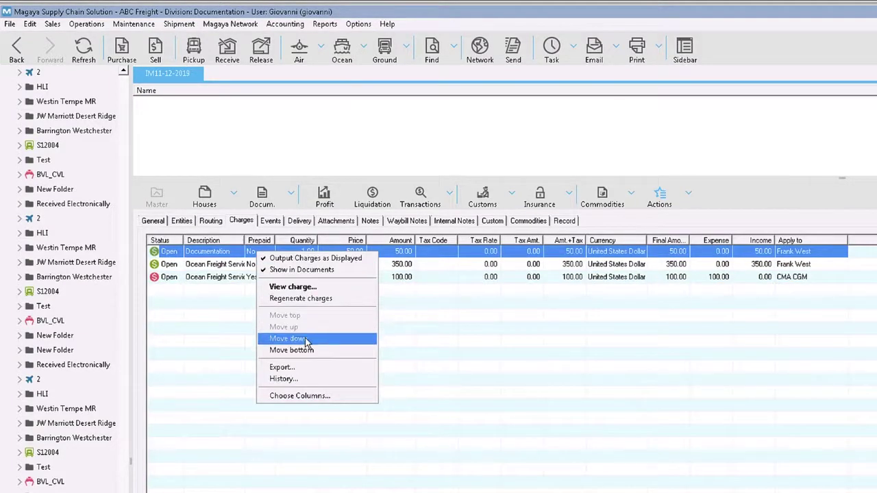
{"action": "left_click", "coordinate": [309, 339]}
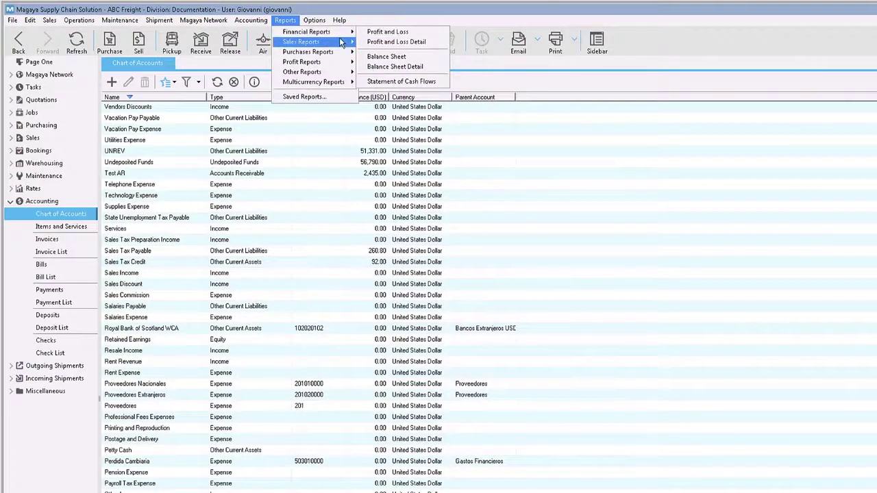
{"action": "mouse_move", "coordinate": [340, 42]}
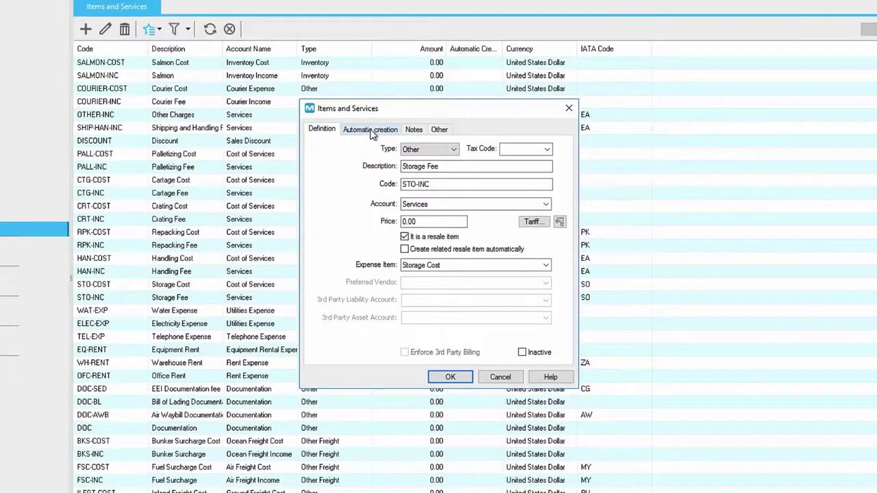
Enable automatic creation of the charge item on Warehouse Receipts (WR)
{"action": "left_click", "coordinate": [371, 130]}
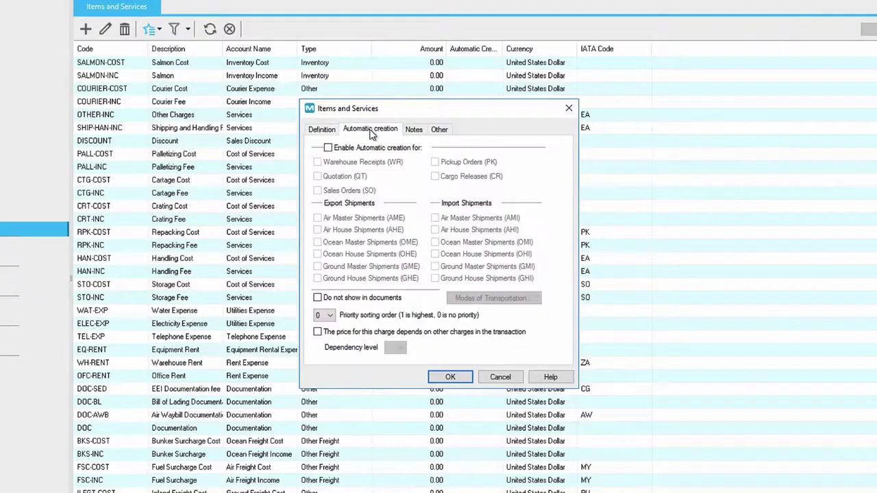
{"action": "left_click", "coordinate": [374, 148]}
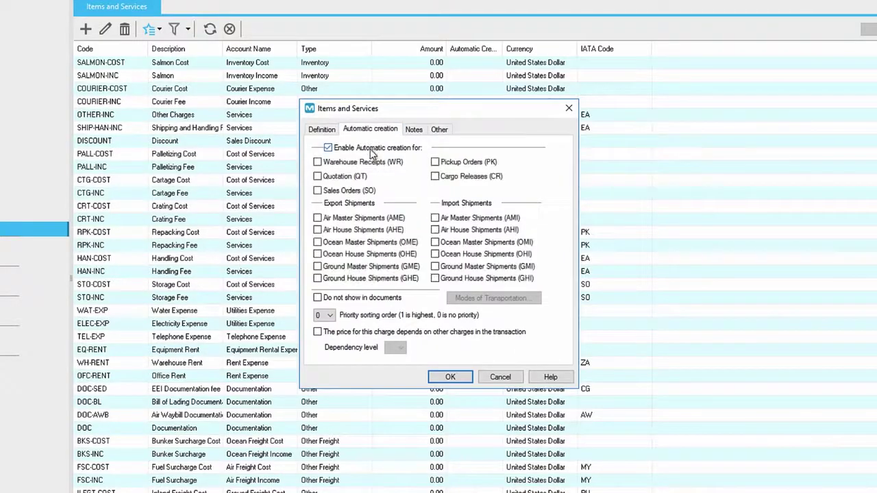
{"action": "left_click", "coordinate": [373, 162]}
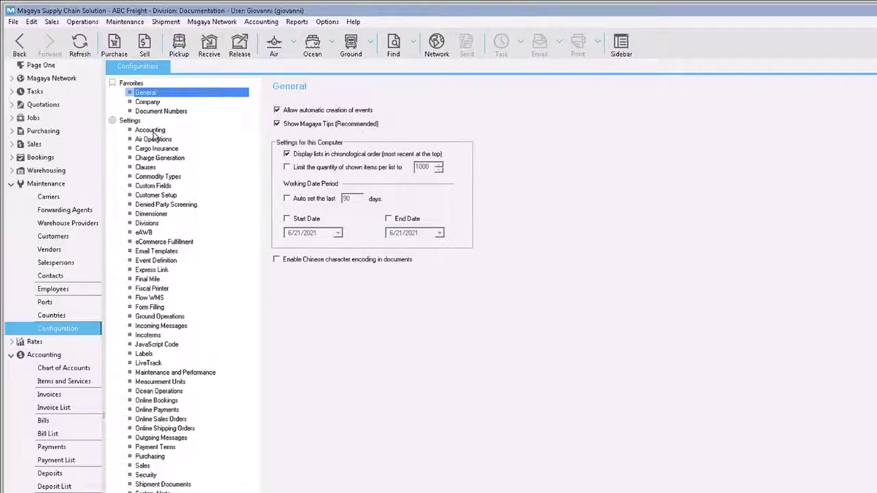
Review the Accounting configuration's Document Numbers, Reports, Cost, Taxes and Integrations settings
{"action": "left_click", "coordinate": [152, 131]}
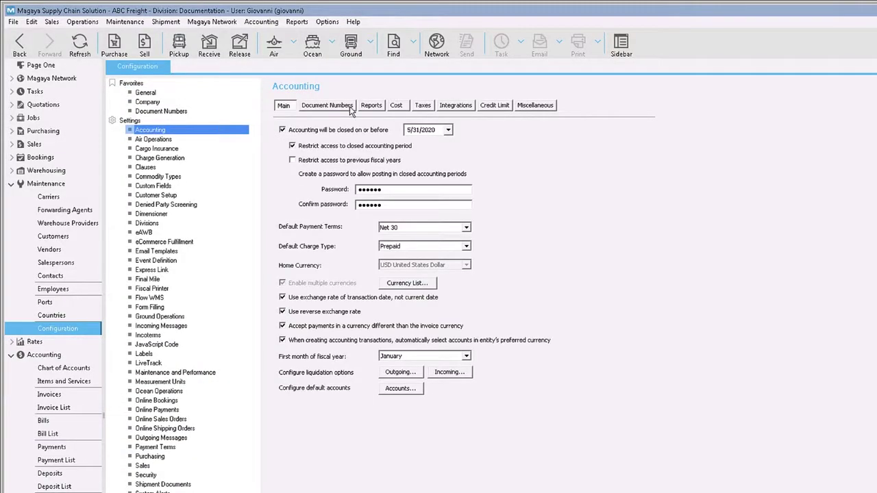
{"action": "left_click", "coordinate": [327, 105]}
{"action": "left_click", "coordinate": [374, 107]}
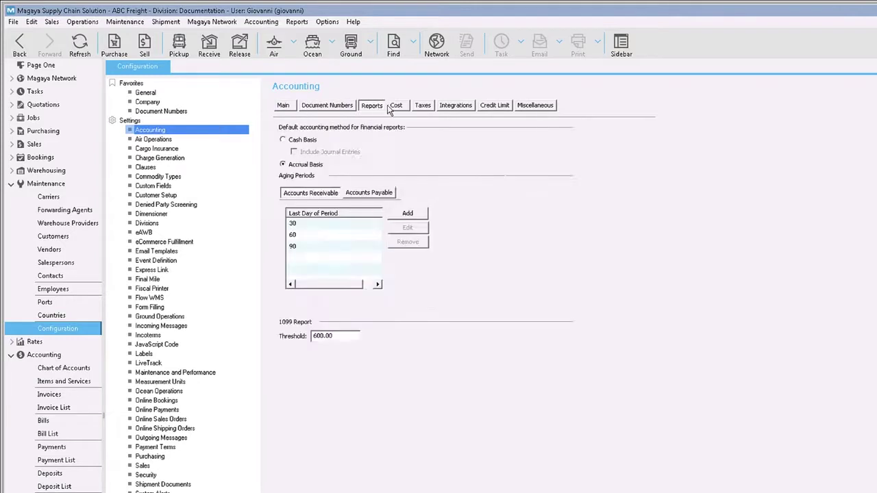
{"action": "left_click", "coordinate": [396, 108]}
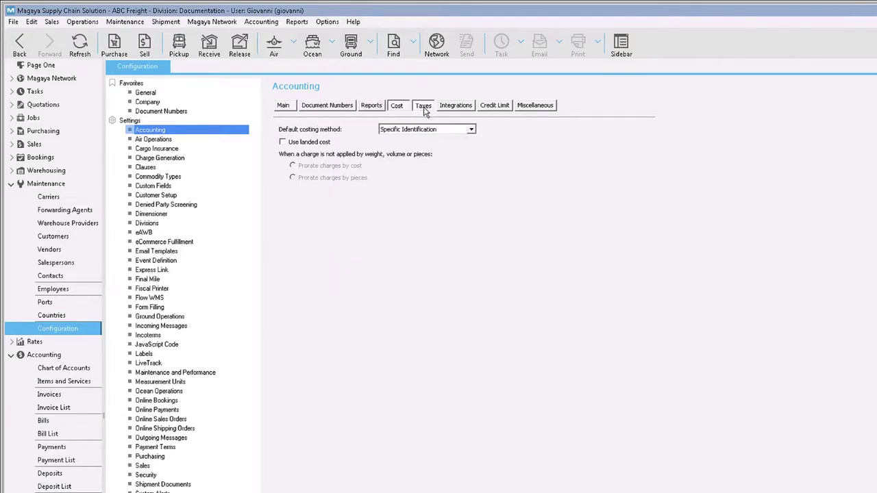
{"action": "left_click", "coordinate": [423, 108]}
{"action": "left_click", "coordinate": [460, 108]}
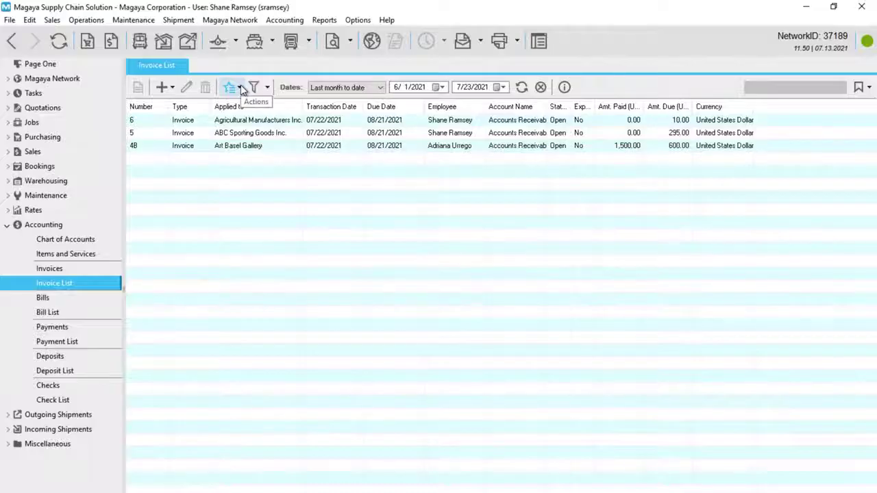
Start a new recurrent invoice for a customer with an Air Freight Service charge, then view Online Payments settings
{"action": "left_click", "coordinate": [240, 87]}
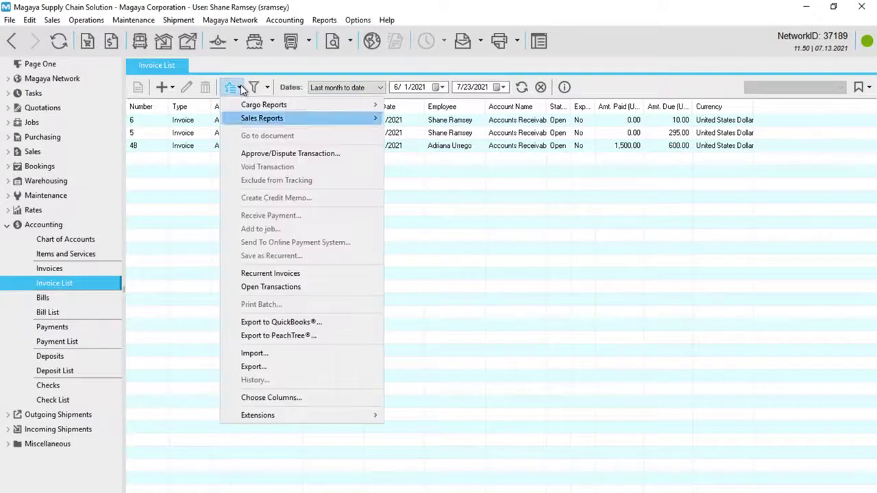
{"action": "left_click", "coordinate": [307, 273]}
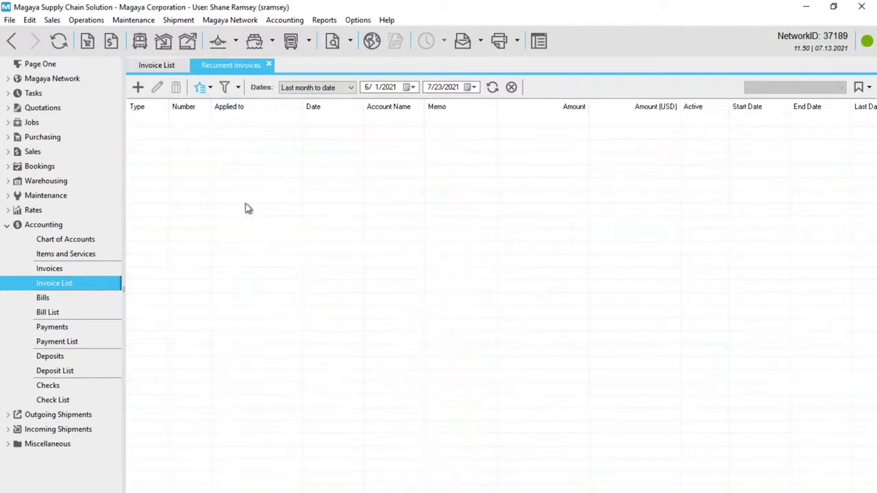
{"action": "left_click", "coordinate": [138, 87]}
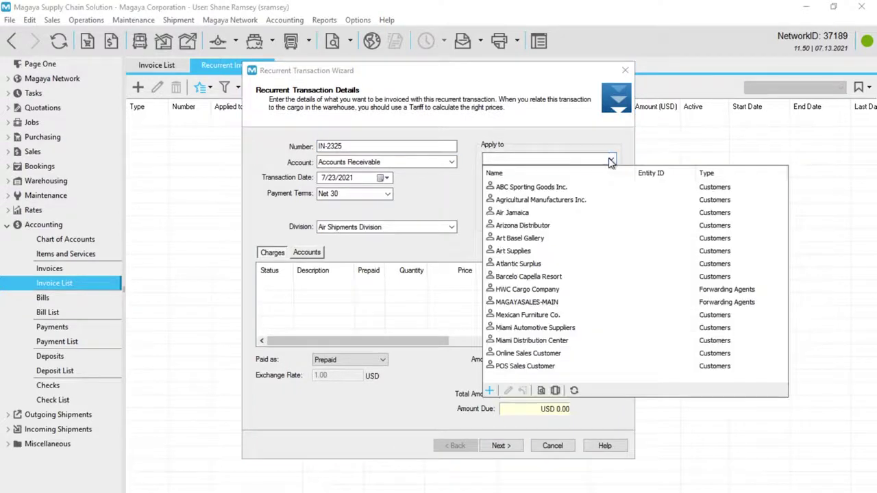
{"action": "left_click", "coordinate": [528, 187]}
{"action": "left_click", "coordinate": [599, 271]}
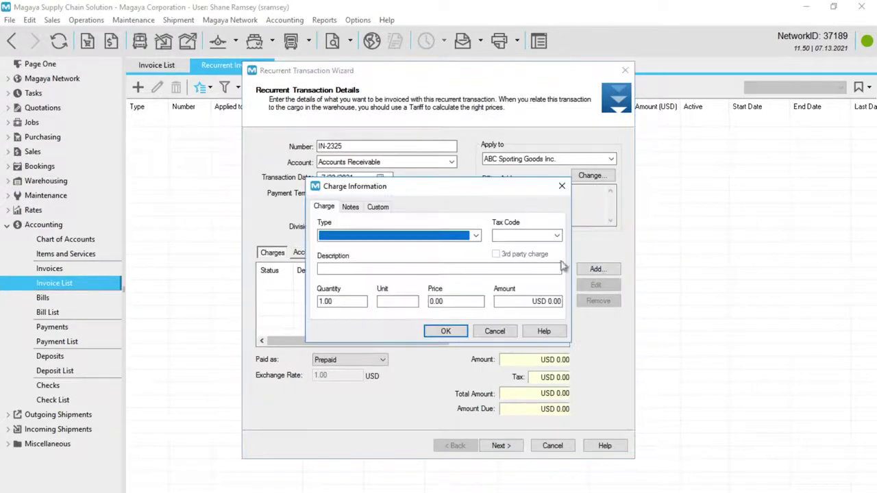
{"action": "left_click", "coordinate": [476, 235]}
{"action": "left_click", "coordinate": [464, 277]}
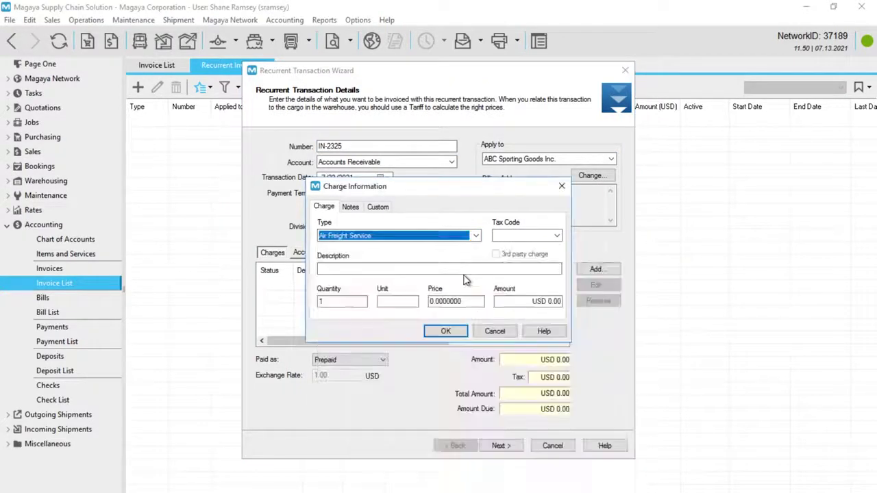
{"action": "left_click", "coordinate": [453, 301]}
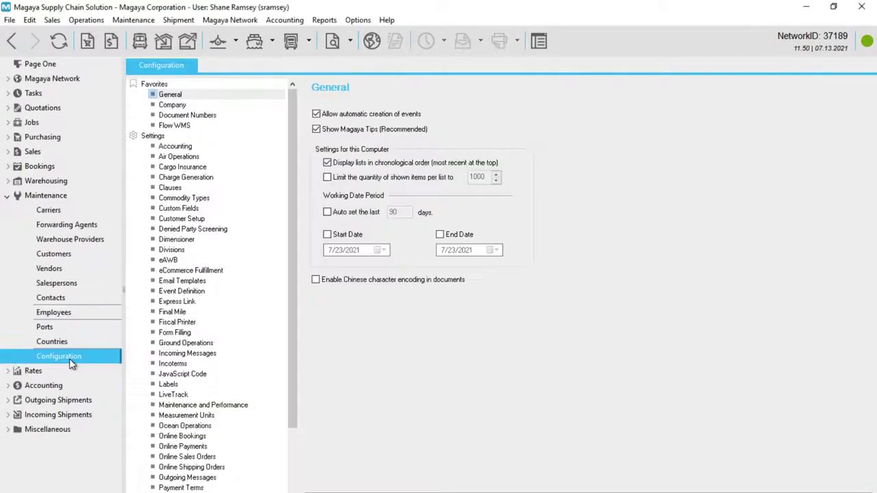
{"action": "left_click", "coordinate": [204, 446]}
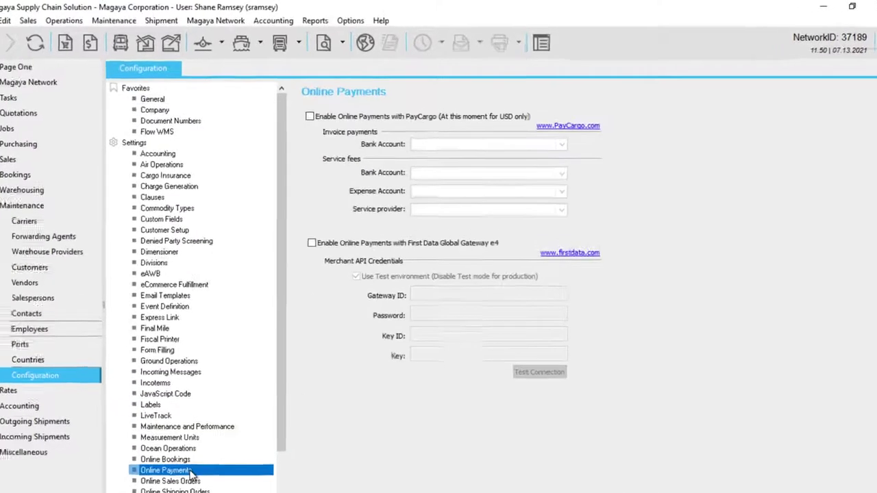